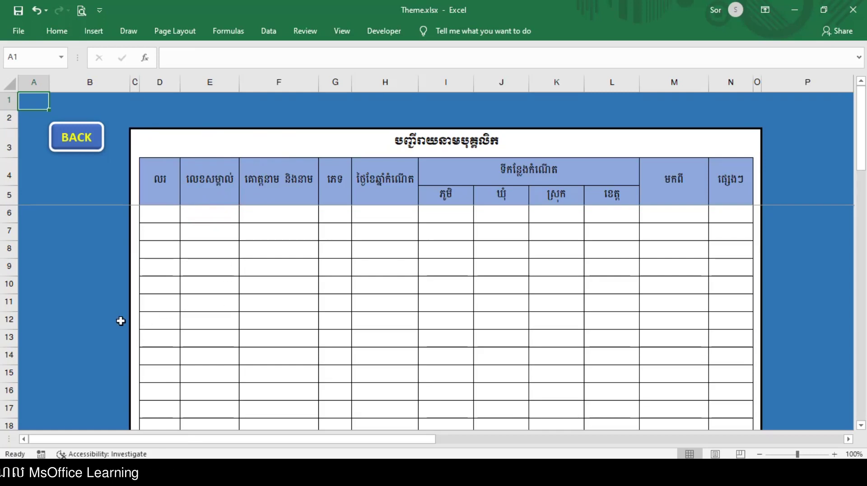
# Scroll through the themed staff list table, and return to the main menu sheet.
pyautogui.scroll(-3, 201, 285)
pyautogui.scroll(3, 201, 285)
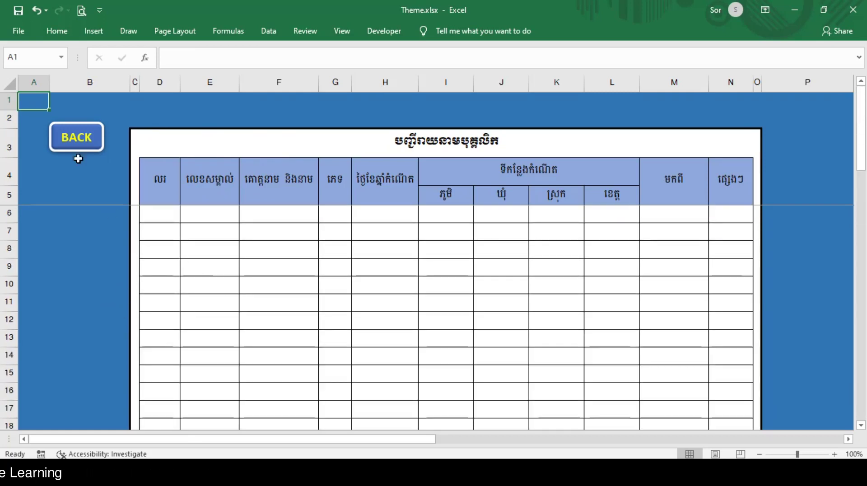
pyautogui.click(76, 141)
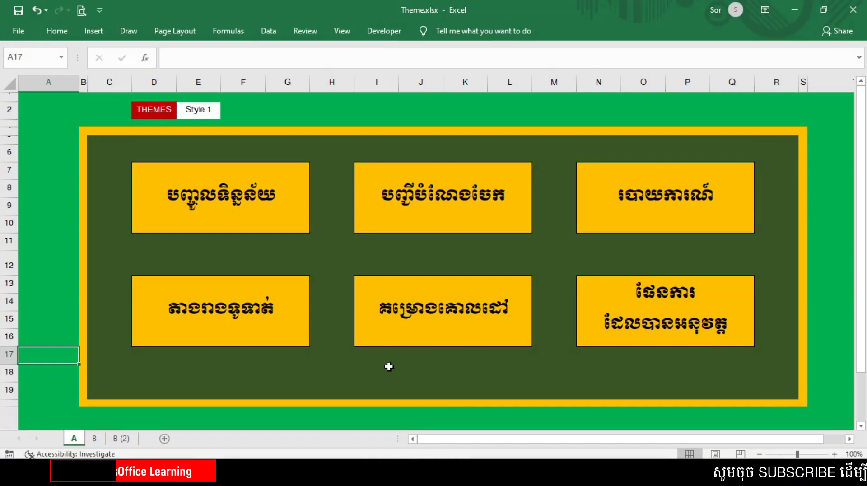
# Try the menu sheet's themes by setting the THEMES selector to Style 2, Style 3 and back to Style 1.
pyautogui.click(206, 111)
pyautogui.click(225, 113)
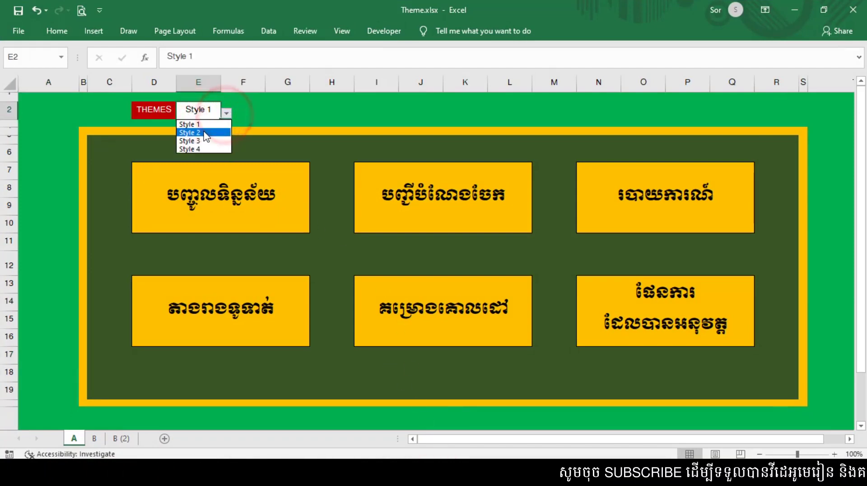
pyautogui.click(204, 134)
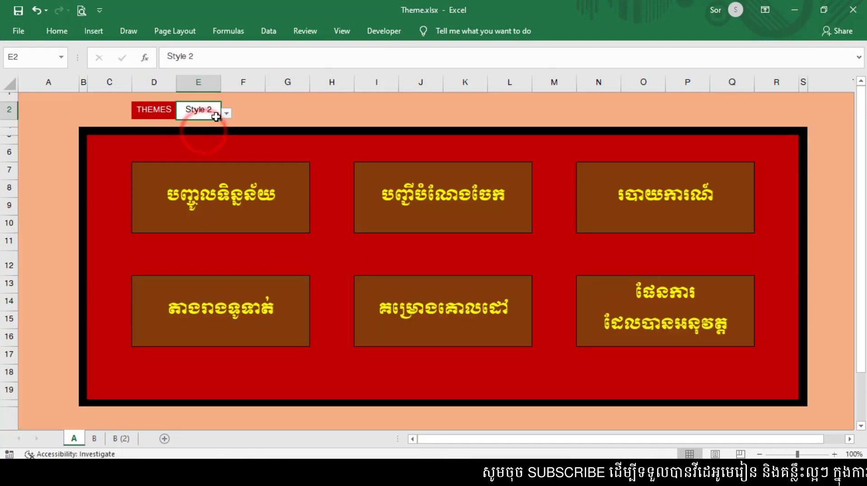
pyautogui.click(226, 114)
pyautogui.click(207, 141)
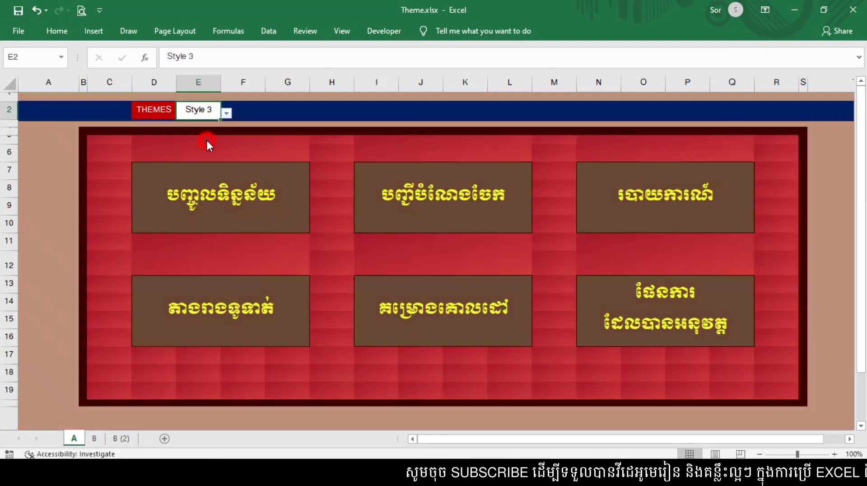
pyautogui.click(226, 114)
pyautogui.click(212, 123)
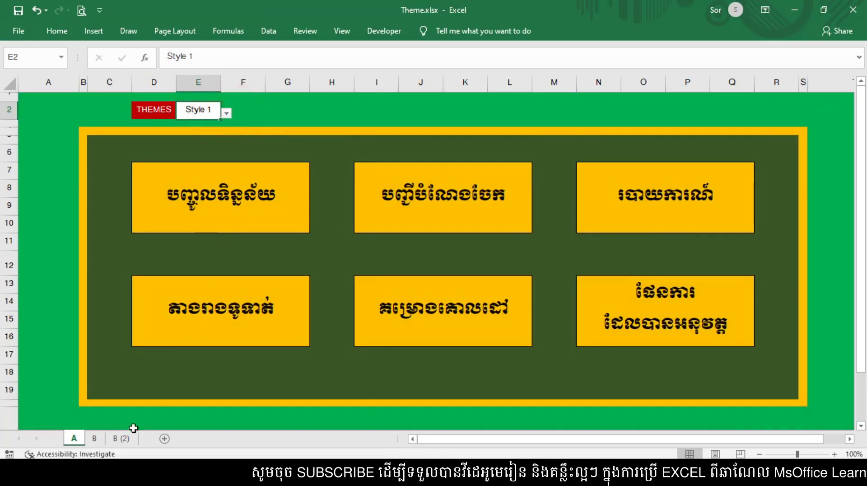
# Examine the plain table on sheet B (2) and the menu area on sheet A.
pyautogui.click(124, 439)
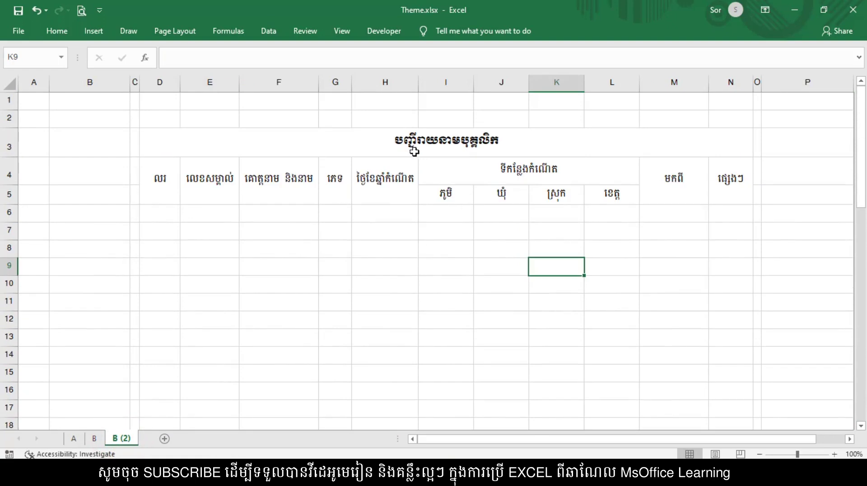
pyautogui.click(71, 438)
pyautogui.moveTo(120, 146); pyautogui.dragTo(776, 371)
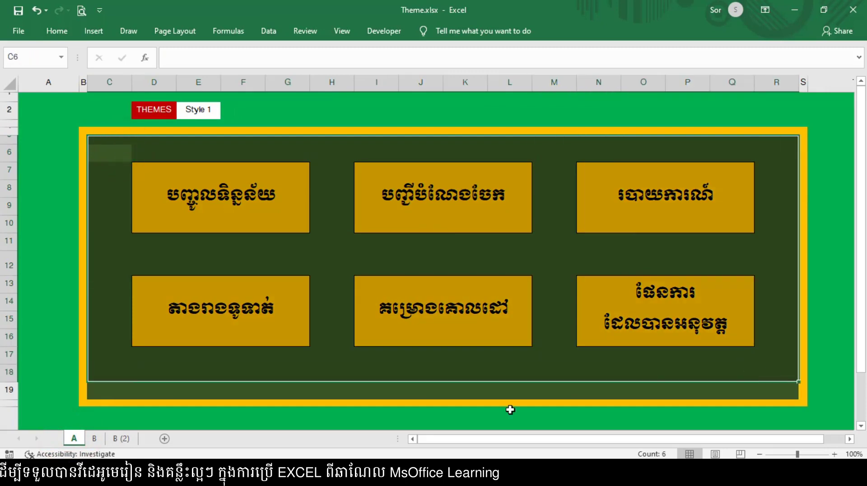
# On sheet B (2), apply all borders to the table range D4:N14, including its header rows.
pyautogui.click(121, 438)
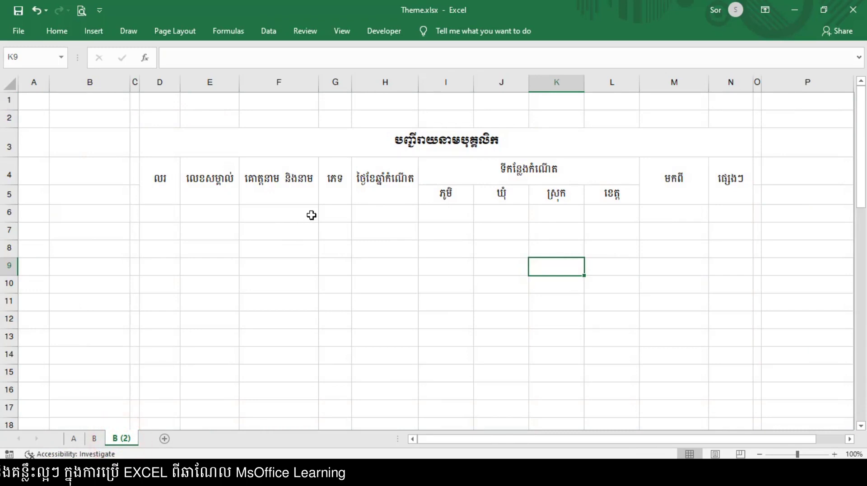
pyautogui.click(397, 145)
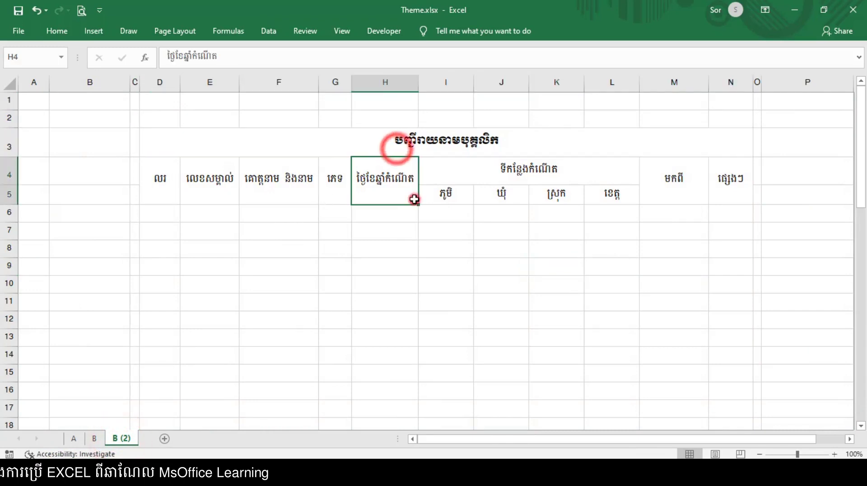
pyautogui.click(451, 216)
pyautogui.moveTo(161, 179); pyautogui.dragTo(731, 349)
pyautogui.rightClick(482, 271)
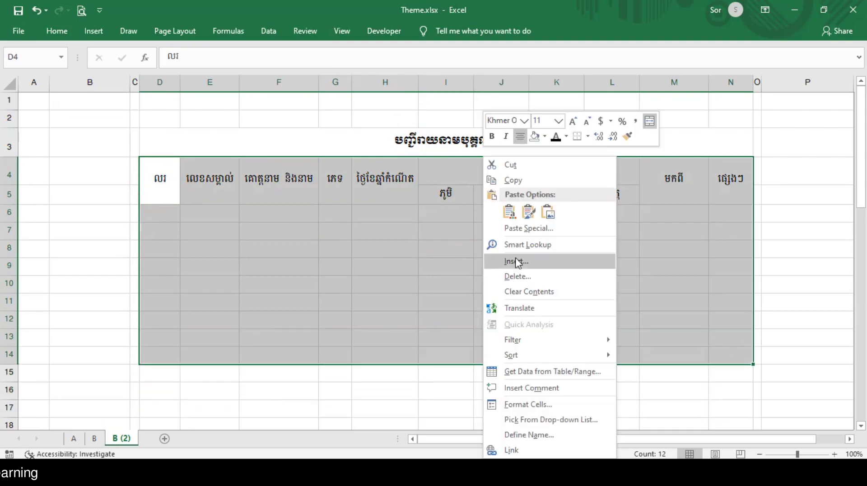
pyautogui.click(579, 138)
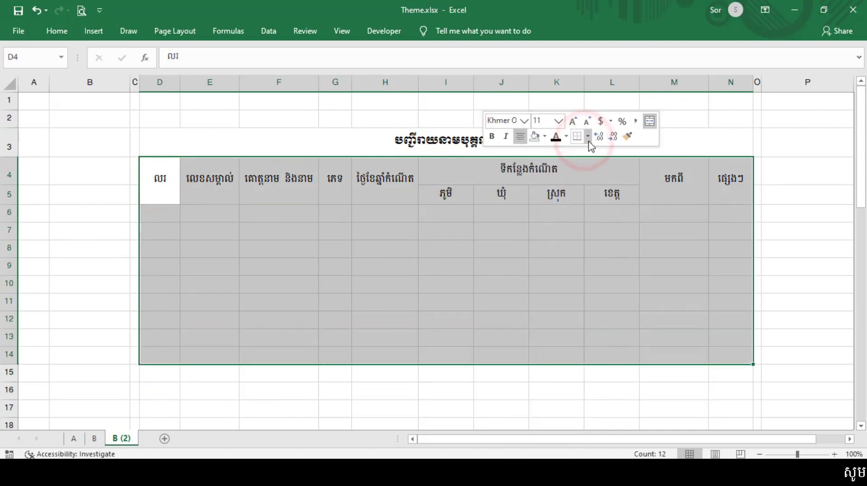
pyautogui.click(586, 136)
pyautogui.click(582, 233)
pyautogui.click(501, 248)
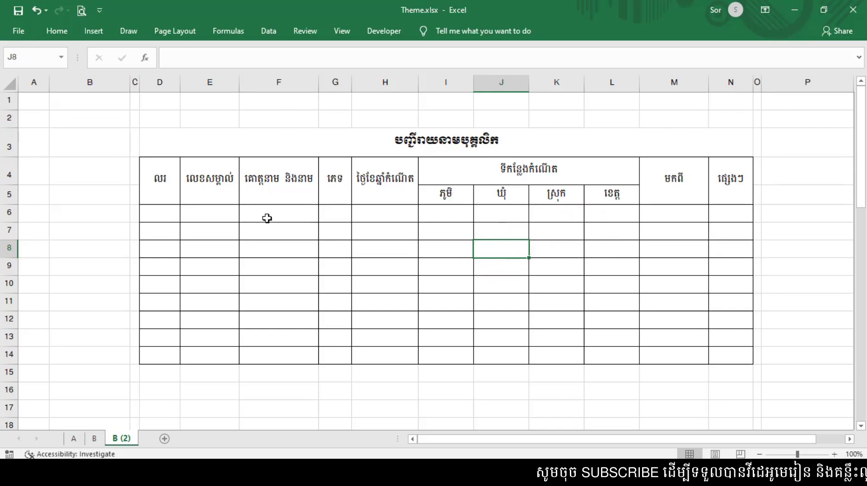
# Check the theme selector on sheet A, and on sheet B (2) widen column A and enter THEMES in cell A1.
pyautogui.click(74, 439)
pyautogui.moveTo(152, 110); pyautogui.dragTo(199, 113)
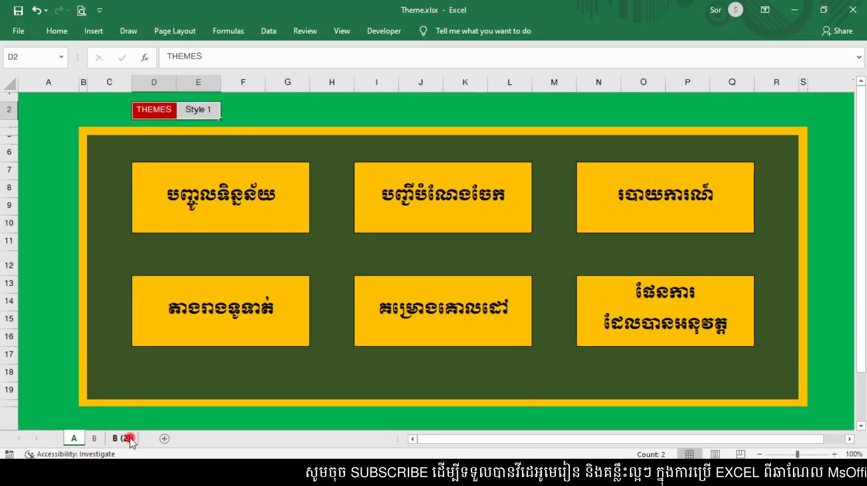
pyautogui.click(129, 437)
pyautogui.click(195, 264)
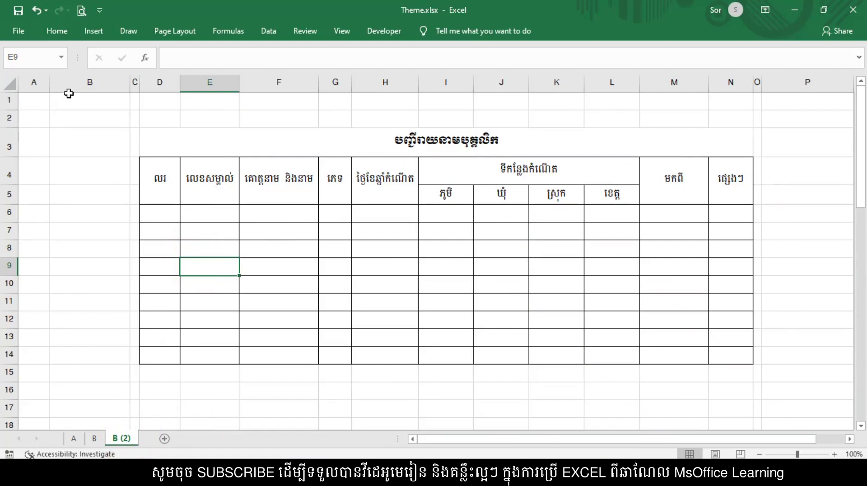
pyautogui.moveTo(51, 84); pyautogui.dragTo(91, 91)
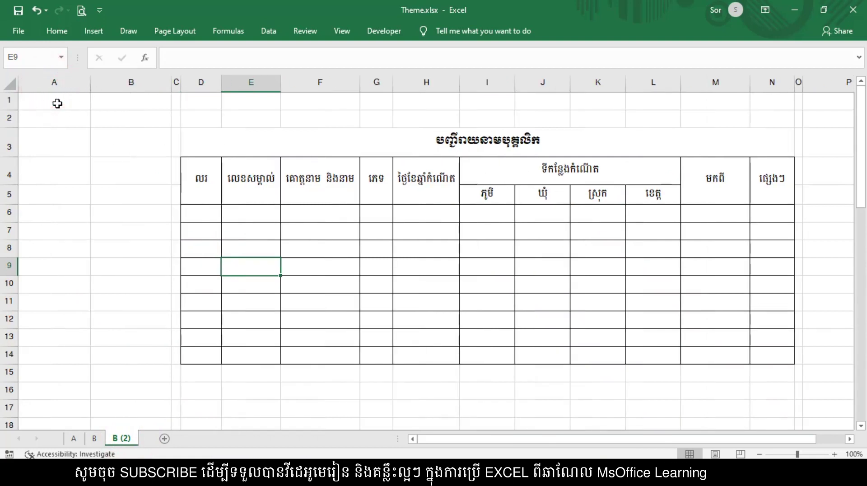
pyautogui.click(57, 103)
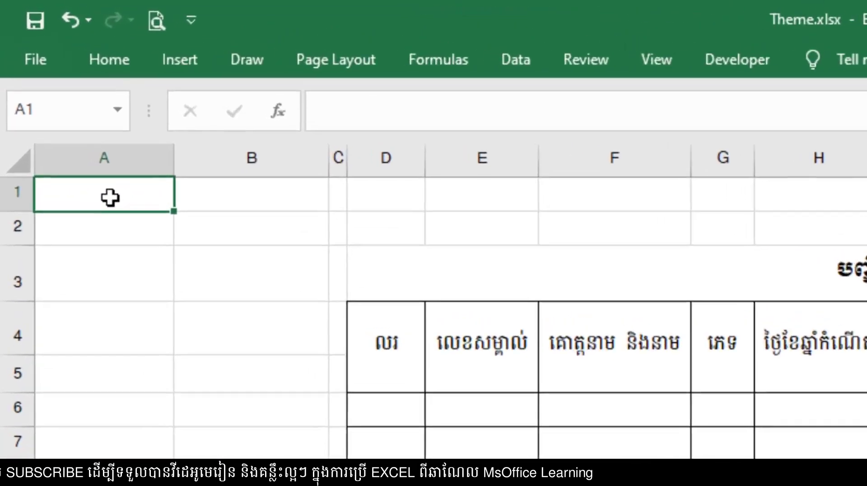
pyautogui.write('THEM')
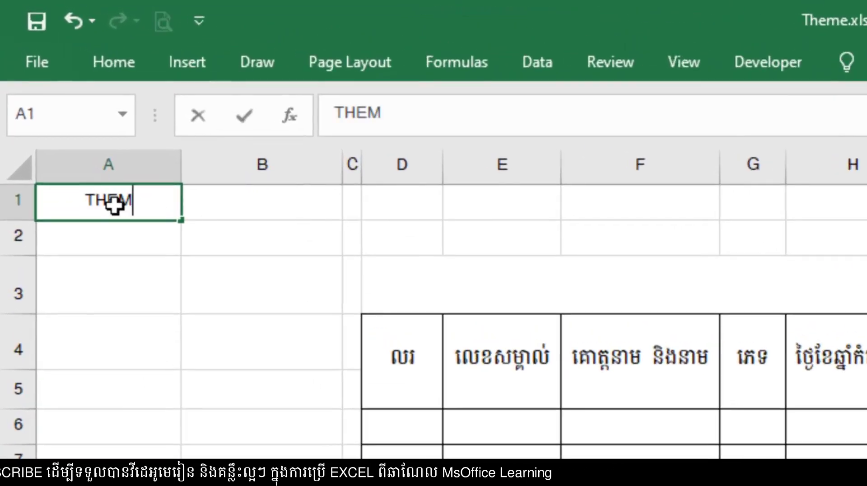
pyautogui.write('ES')
pyautogui.press('Tab')
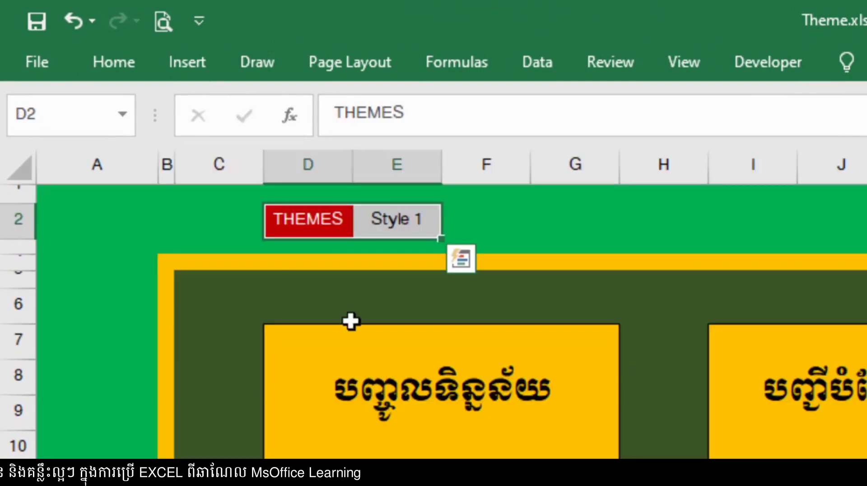
# Examine the style choices in sheet A's theme selector and the themed table on sheet B.
pyautogui.click(391, 226)
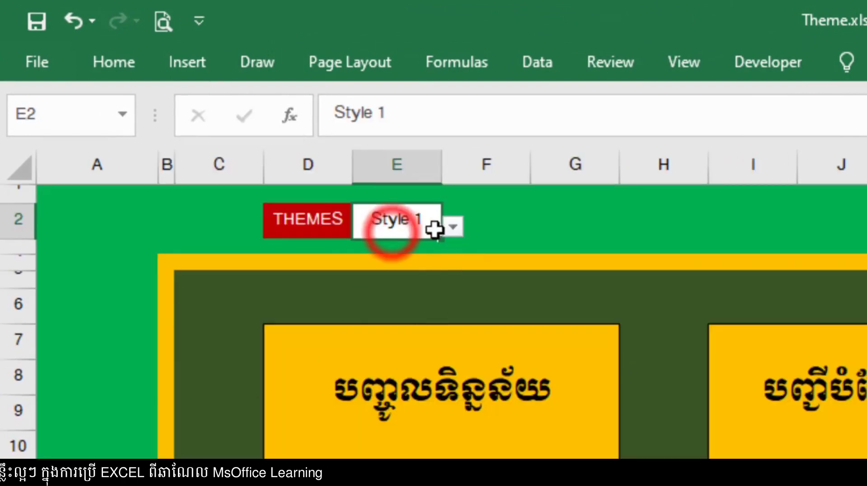
pyautogui.click(453, 226)
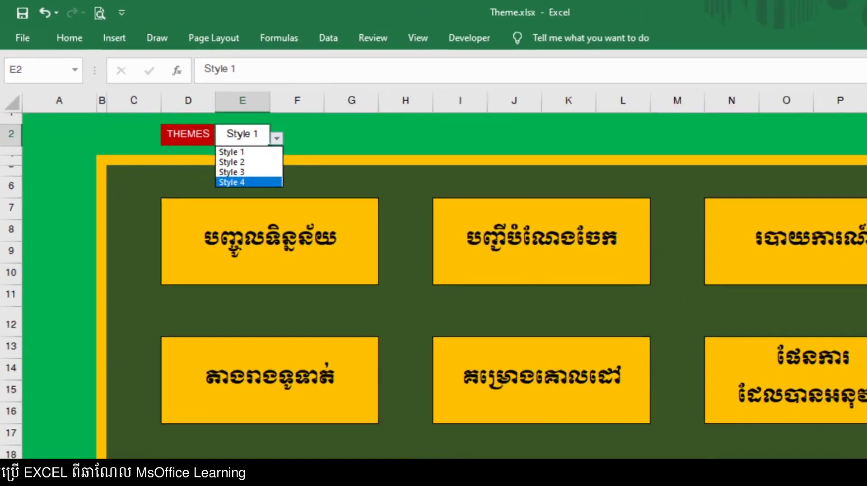
pyautogui.click(93, 440)
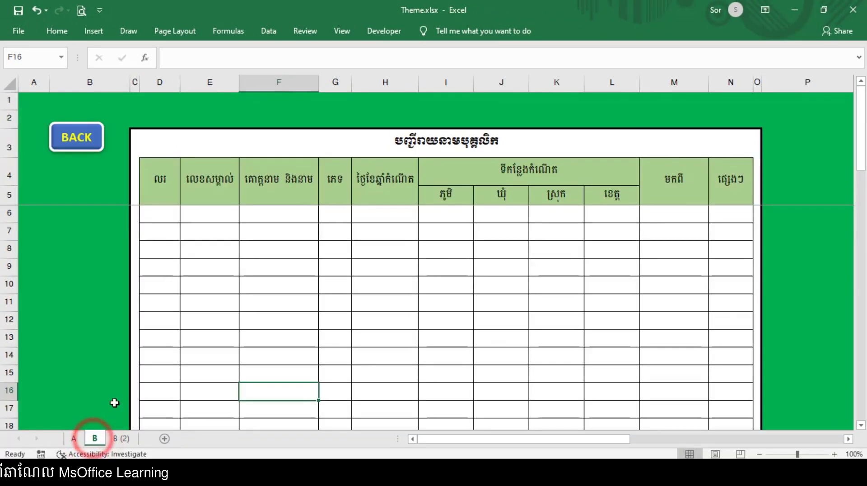
# Start a data validation rule for cell B1 on sheet B (2) that allows a List.
pyautogui.click(116, 440)
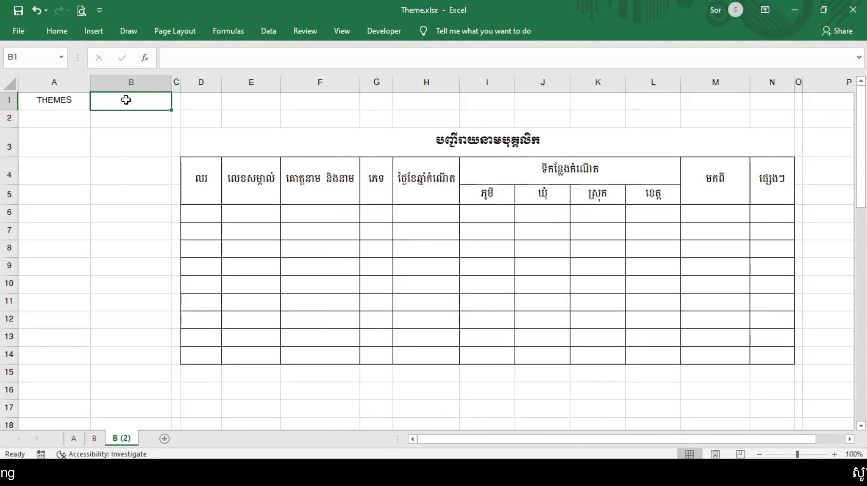
pyautogui.click(126, 134)
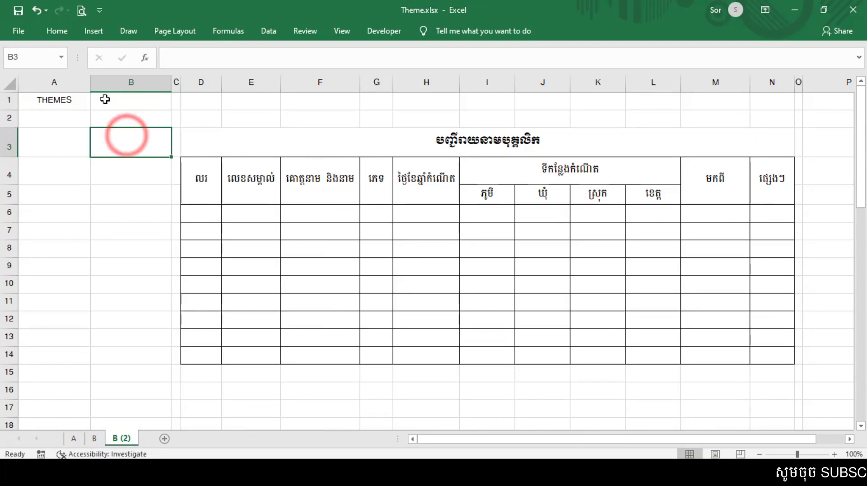
pyautogui.click(108, 101)
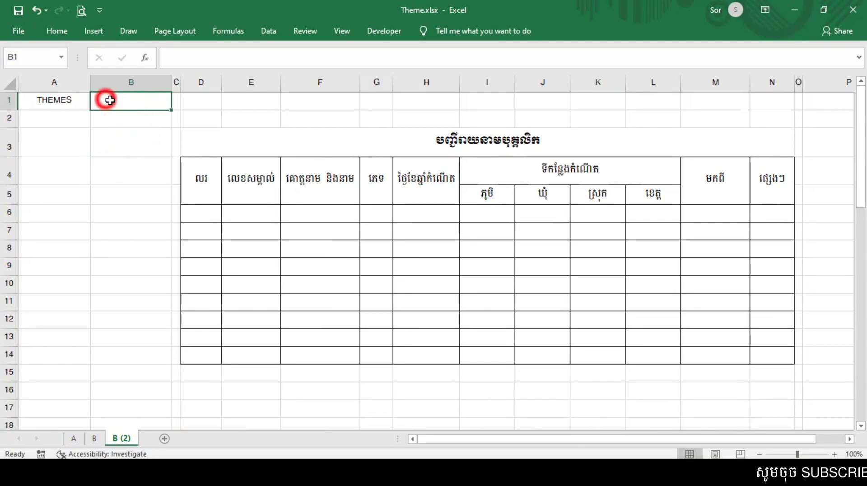
pyautogui.click(271, 36)
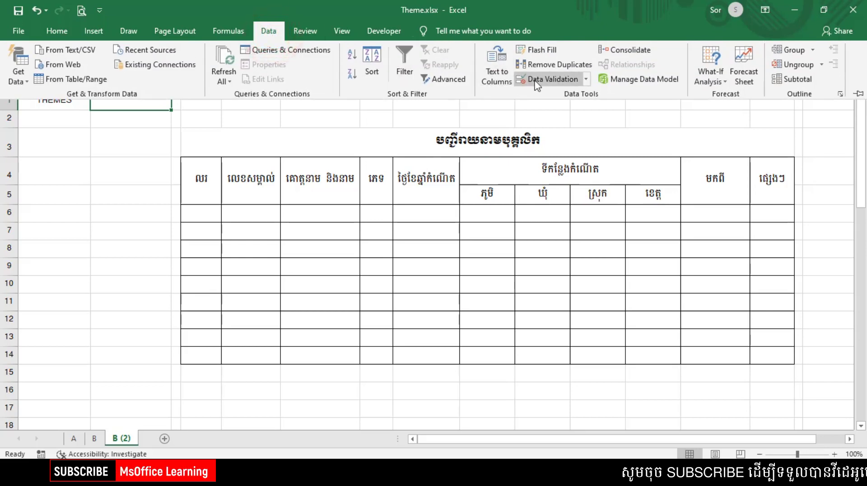
pyautogui.click(535, 78)
pyautogui.click(366, 74)
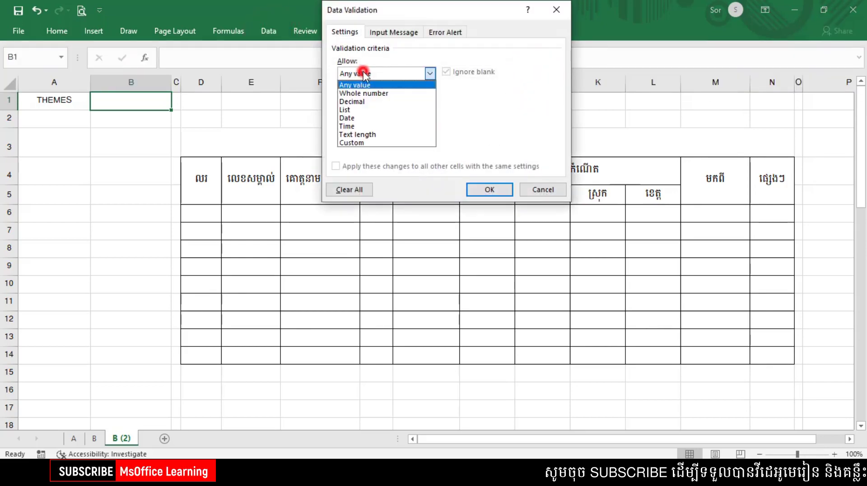
pyautogui.click(351, 110)
pyautogui.click(359, 124)
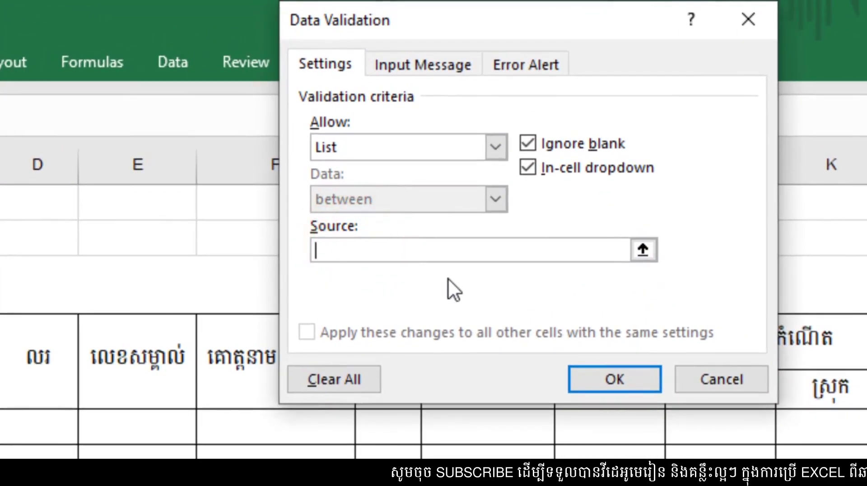
# Set the validation list source to "Style 1,Style 2,Style 3" and apply the rule to cell B1.
pyautogui.write('Styl')
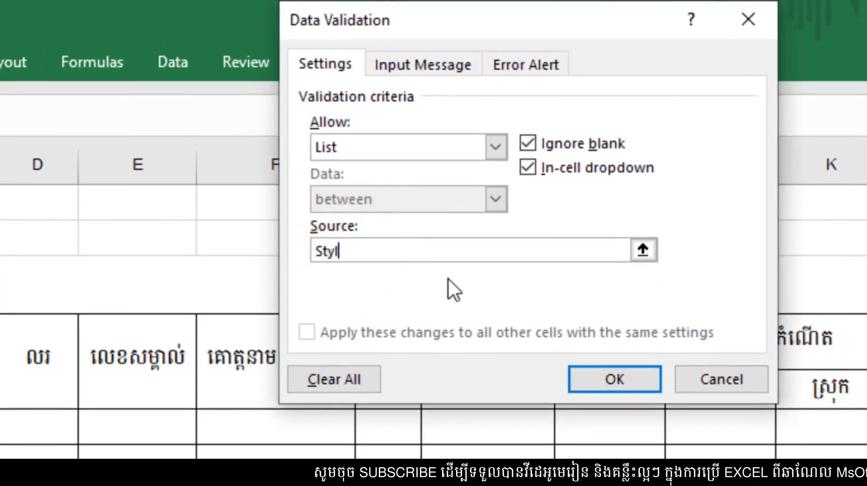
pyautogui.write('e 1')
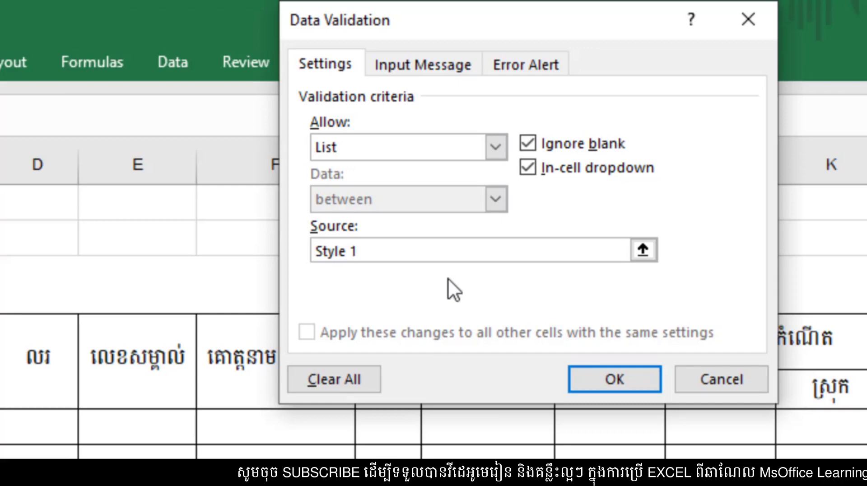
pyautogui.moveTo(360, 251); pyautogui.dragTo(315, 255)
pyautogui.rightClick(326, 259)
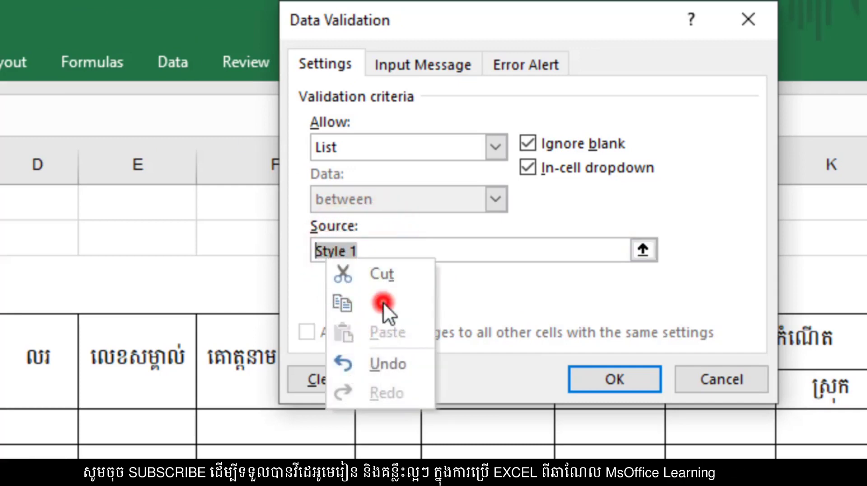
pyautogui.click(383, 301)
pyautogui.click(394, 252)
pyautogui.write(',Style')
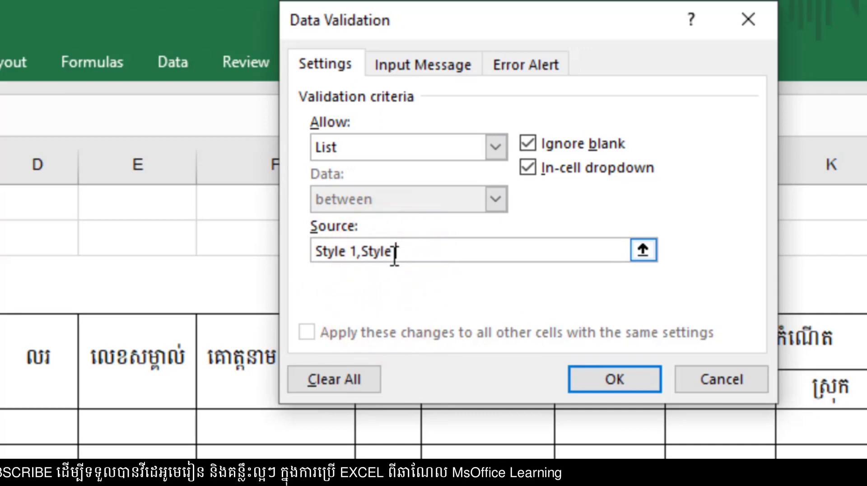
pyautogui.write(',Style 3')
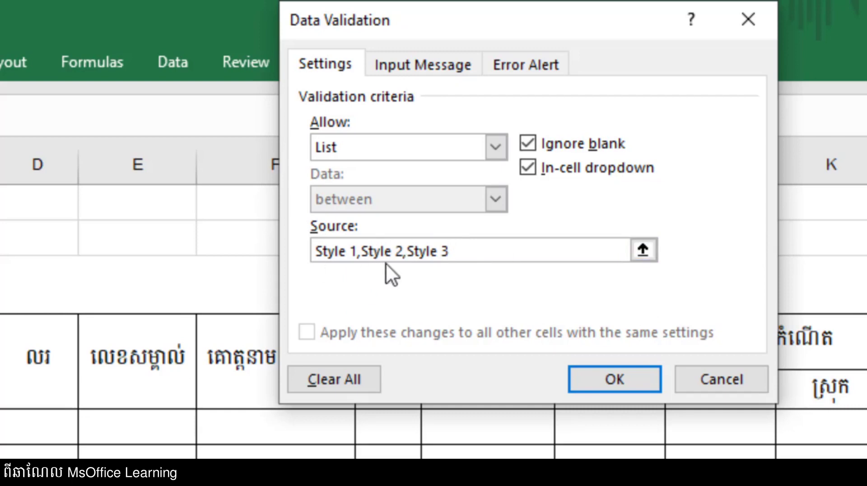
pyautogui.click(600, 379)
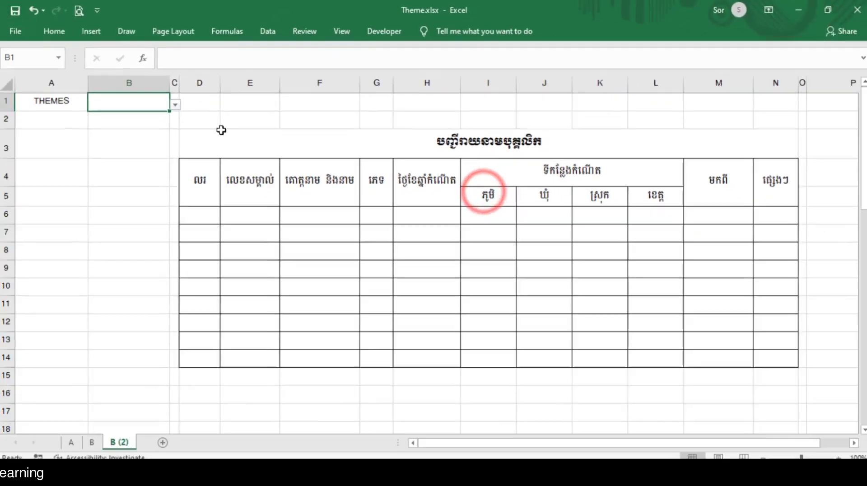
# Try Style 2 and Style 3 in cell B1's dropdown, and leave it set to Style 1.
pyautogui.click(175, 104)
pyautogui.click(136, 121)
pyautogui.click(176, 104)
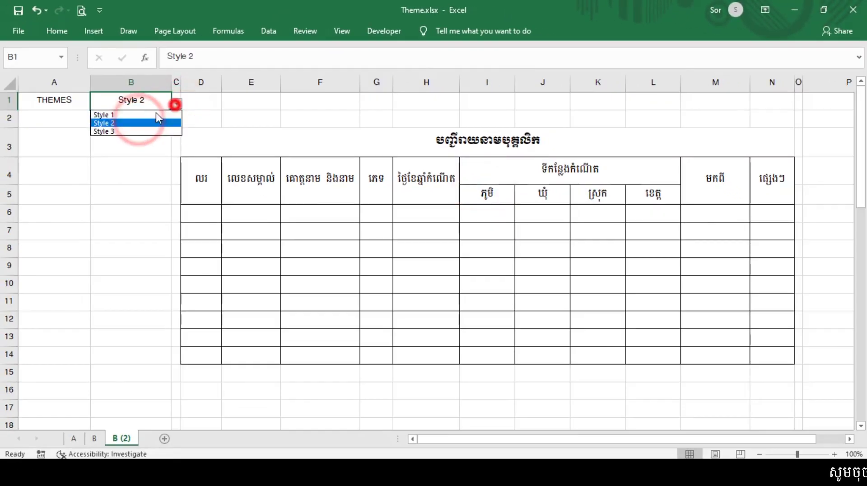
pyautogui.click(129, 131)
pyautogui.click(175, 104)
pyautogui.click(138, 112)
pyautogui.click(253, 140)
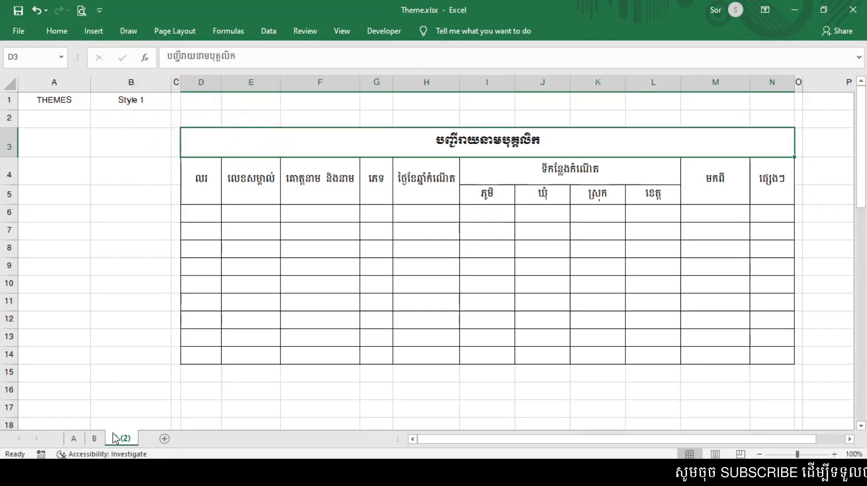
# Check sheet B's coloured layout, and on sheet B (2) select header cells D4:N5 together with the cells surrounding the table on all sides.
pyautogui.click(95, 439)
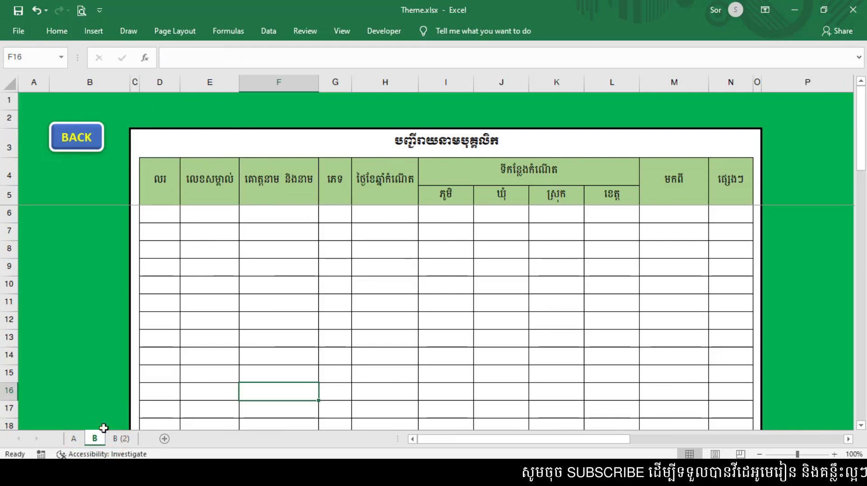
pyautogui.click(121, 438)
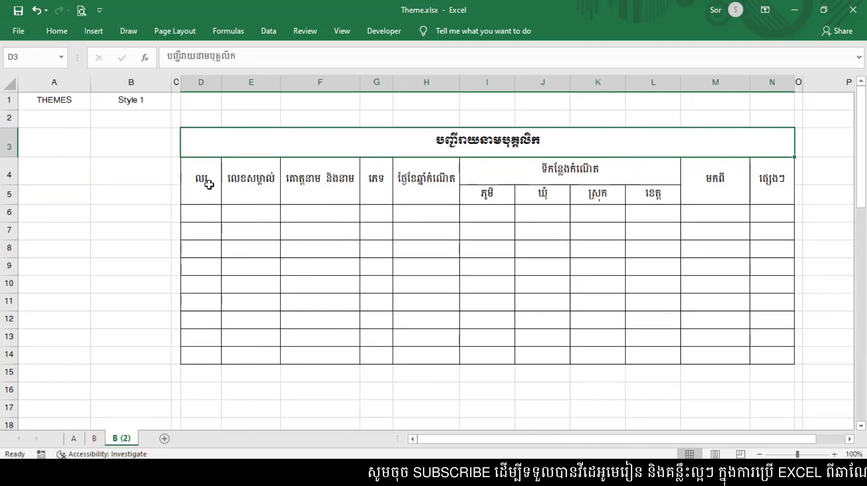
pyautogui.moveTo(201, 181); pyautogui.dragTo(757, 183)
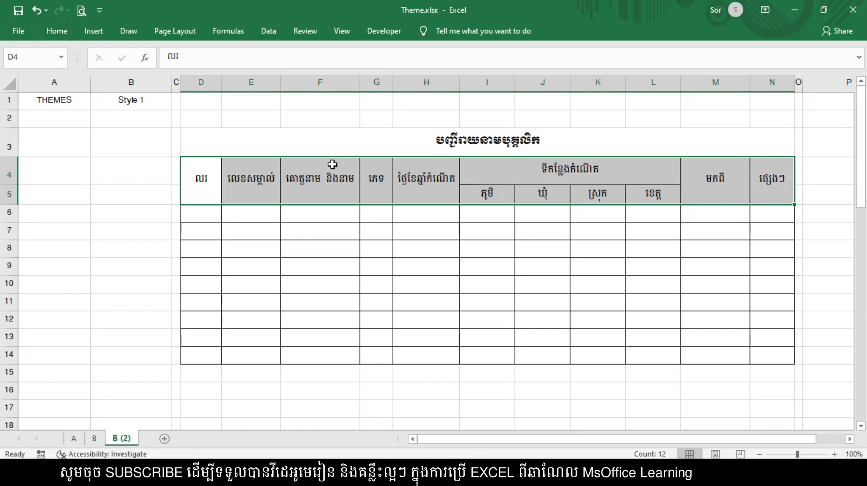
pyautogui.press('ctrl')
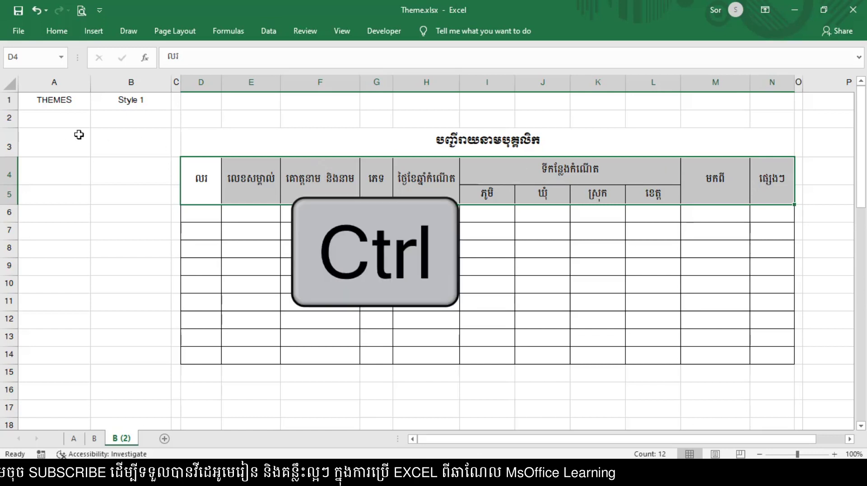
pyautogui.moveTo(26, 99); pyautogui.dragTo(731, 119)
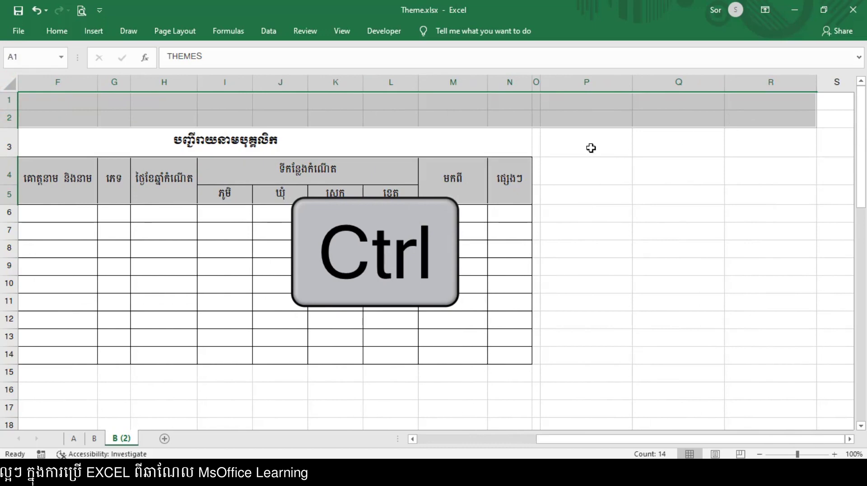
pyautogui.moveTo(590, 148); pyautogui.dragTo(763, 420)
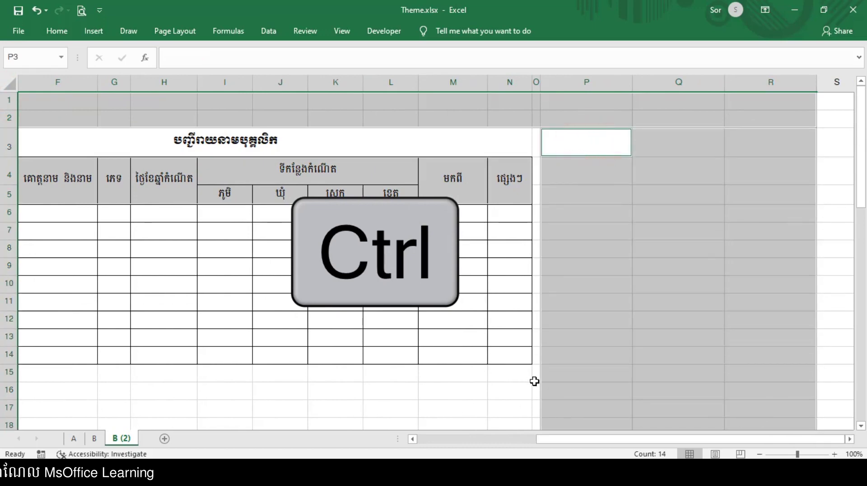
pyautogui.moveTo(535, 387); pyautogui.dragTo(1, 423)
pyautogui.moveTo(53, 140); pyautogui.dragTo(132, 369)
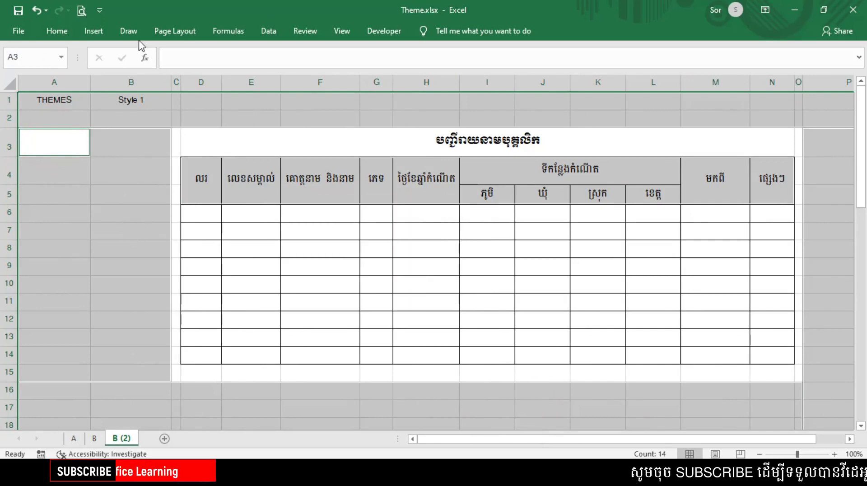
# Start a conditional formatting rule for the selected cells that uses a formula to determine which cells to format.
pyautogui.click(57, 30)
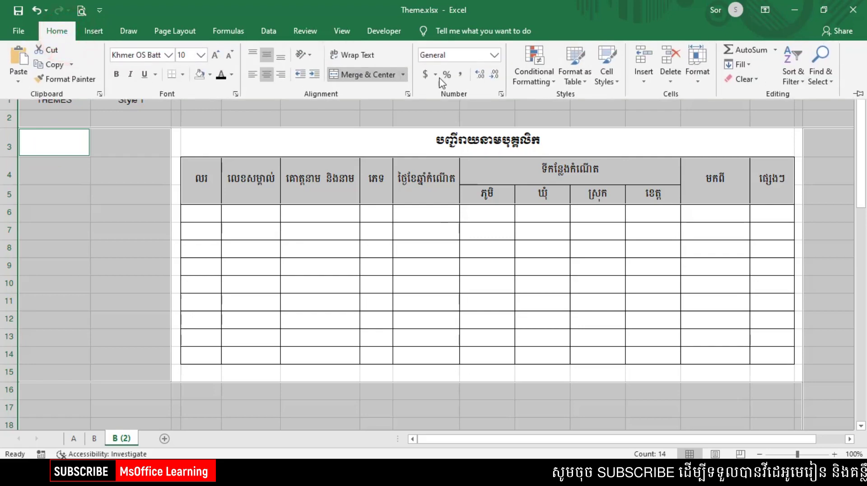
pyautogui.click(544, 75)
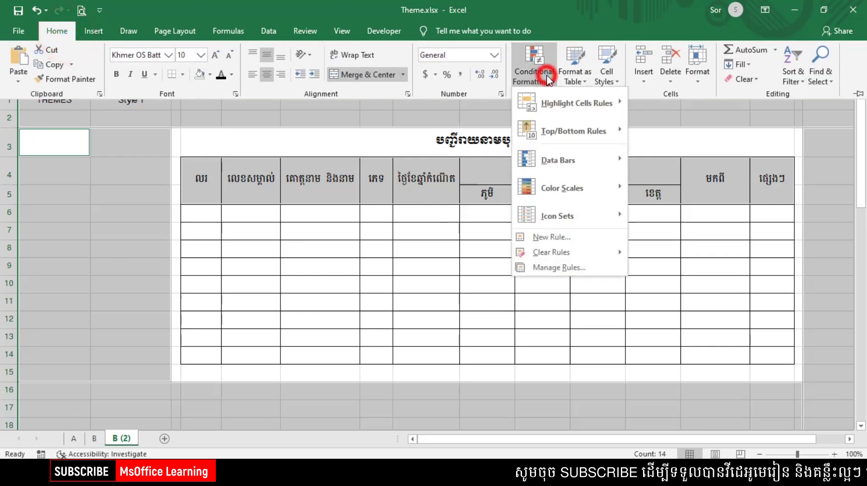
pyautogui.click(570, 241)
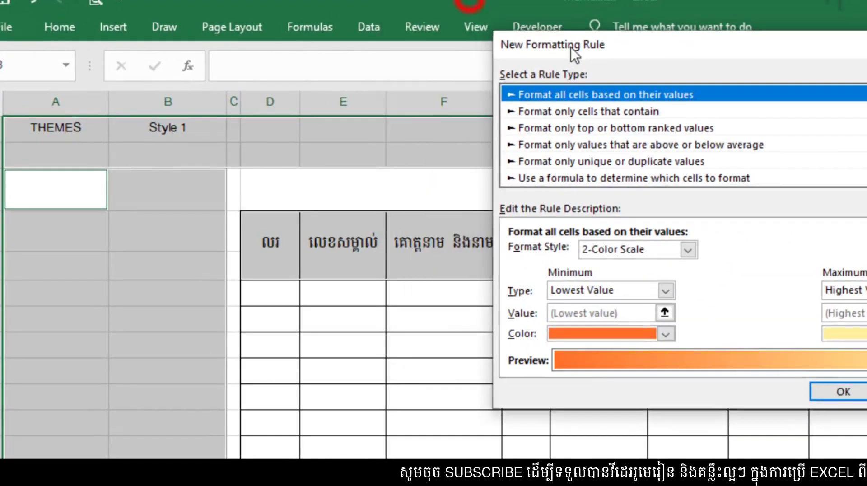
pyautogui.moveTo(570, 47); pyautogui.dragTo(398, 89)
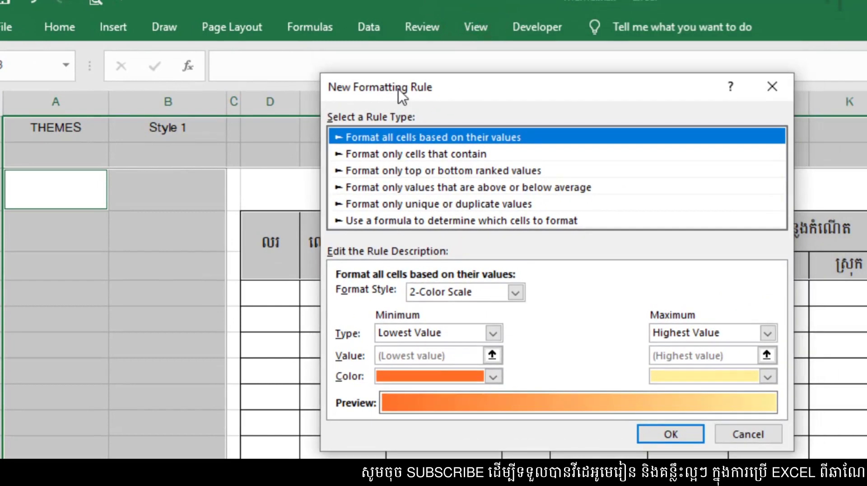
pyautogui.click(364, 221)
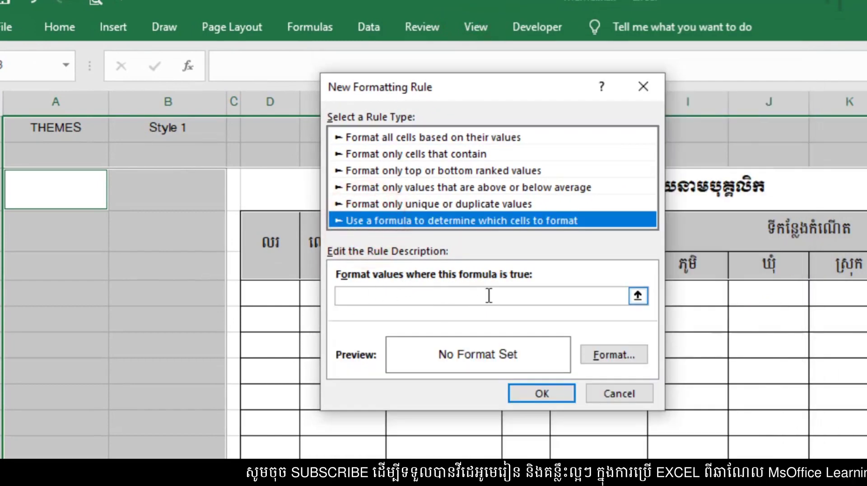
# Set the rule's formula to =$B$1="Style 1" and copy the formula for reuse.
pyautogui.click(638, 296)
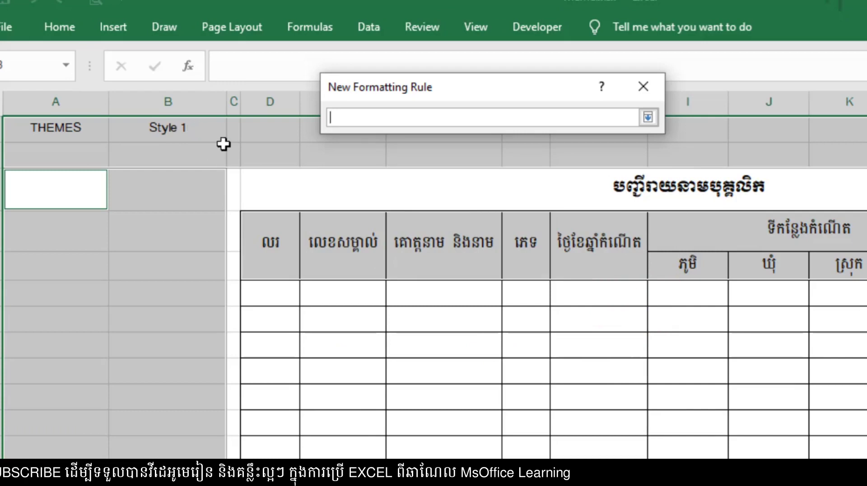
pyautogui.click(168, 127)
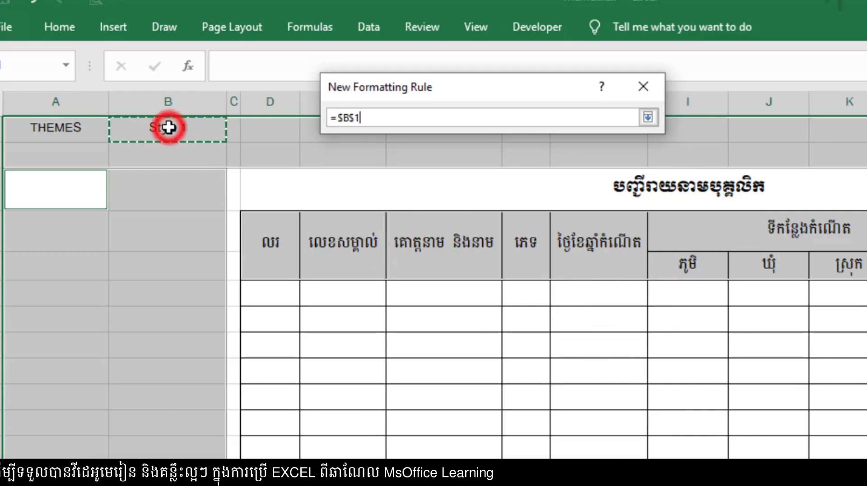
pyautogui.write('=')
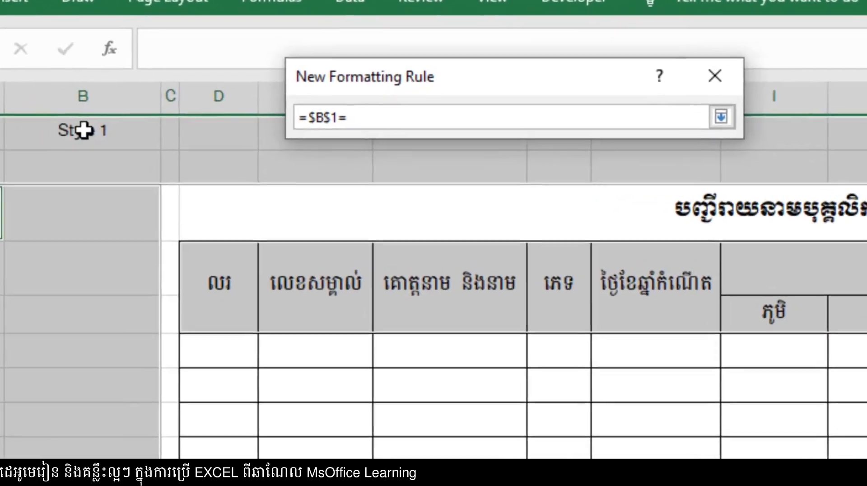
pyautogui.write('"Stye')
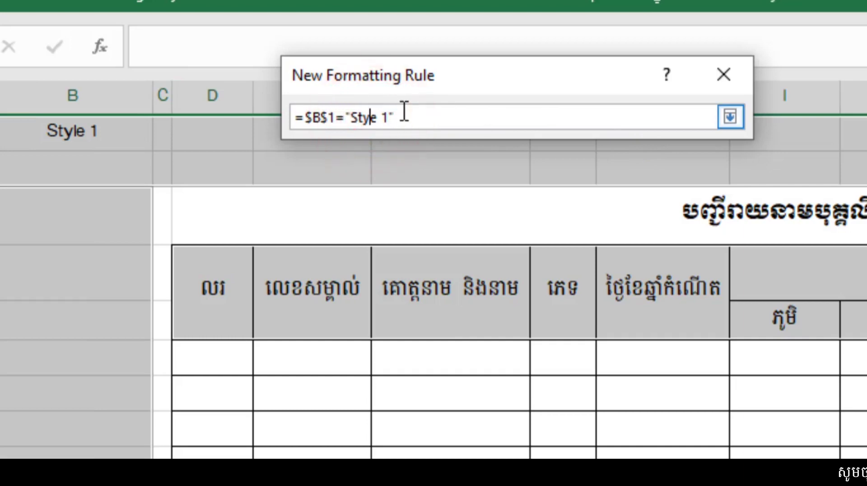
pyautogui.write('l')
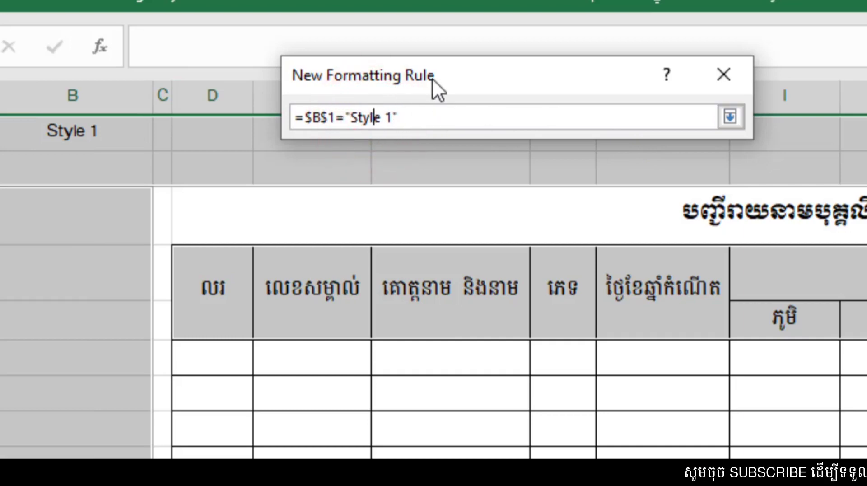
pyautogui.click(729, 117)
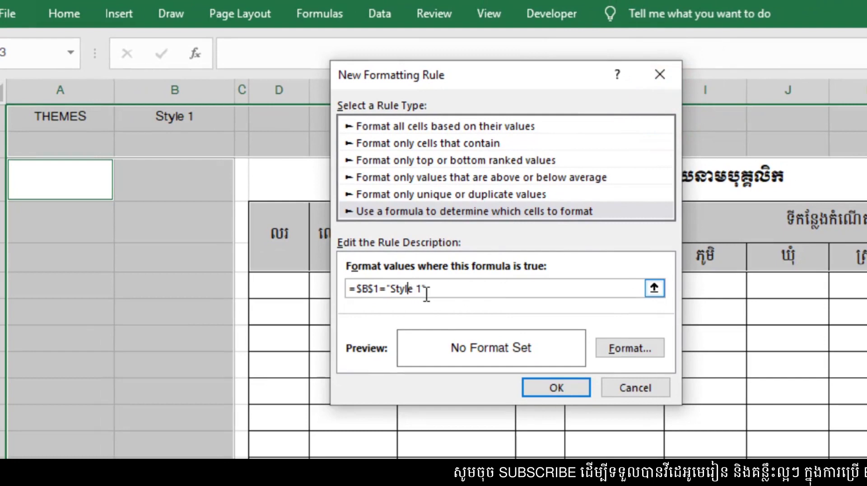
pyautogui.moveTo(436, 288); pyautogui.dragTo(350, 289)
pyautogui.rightClick(372, 289)
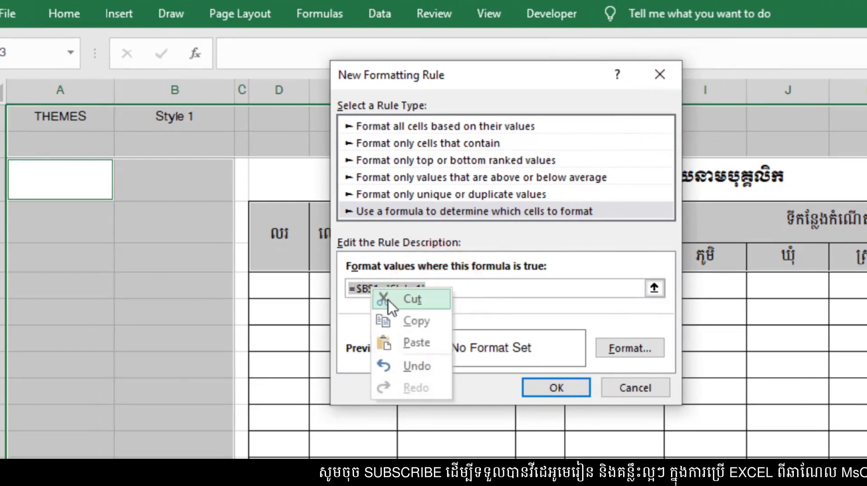
pyautogui.click(406, 320)
pyautogui.click(496, 284)
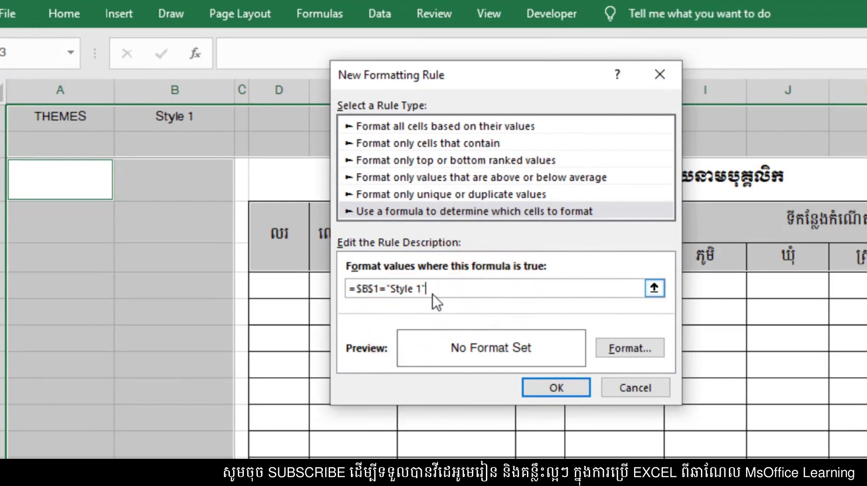
# Give the Style 1 rule a light orange fill and apply it to the selected cells.
pyautogui.click(637, 355)
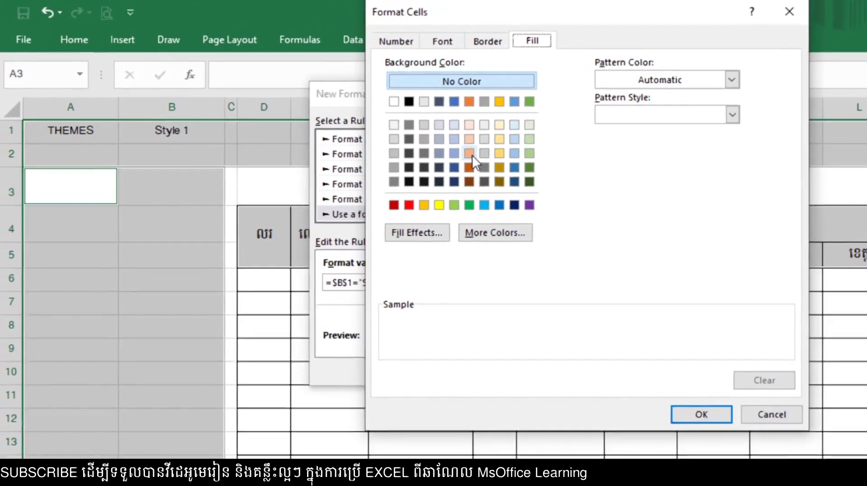
pyautogui.click(469, 154)
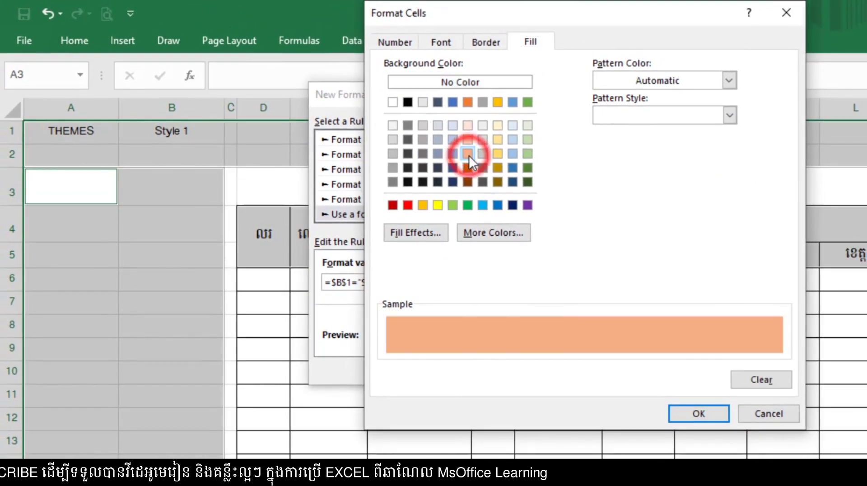
pyautogui.click(695, 415)
pyautogui.click(507, 368)
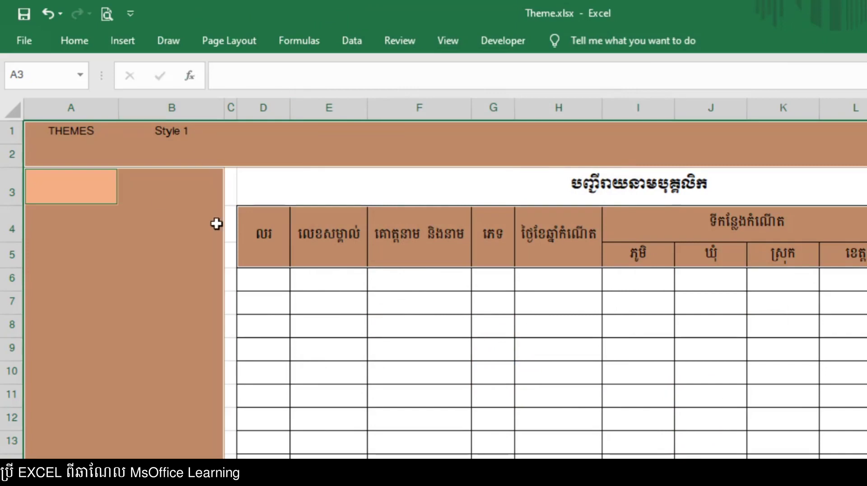
# Create a second formula-based formatting rule for the same cells by pasting the copied formula and changing it to =$B$1="Style 2".
pyautogui.click(65, 42)
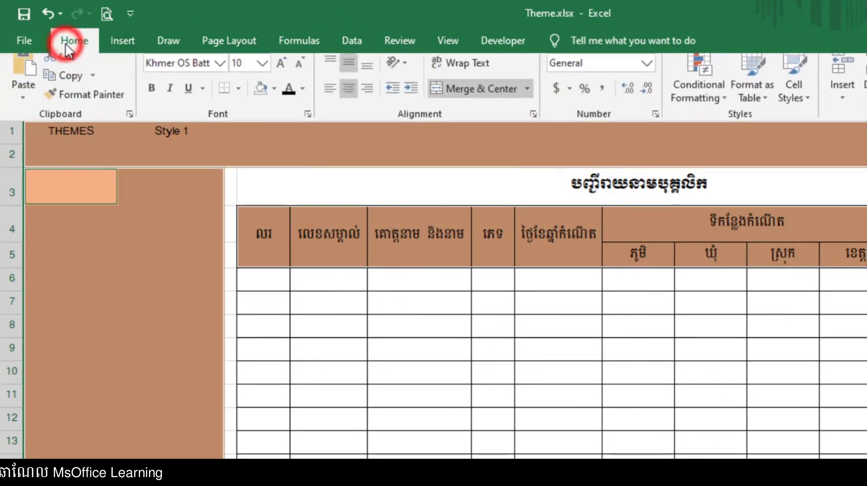
pyautogui.click(705, 108)
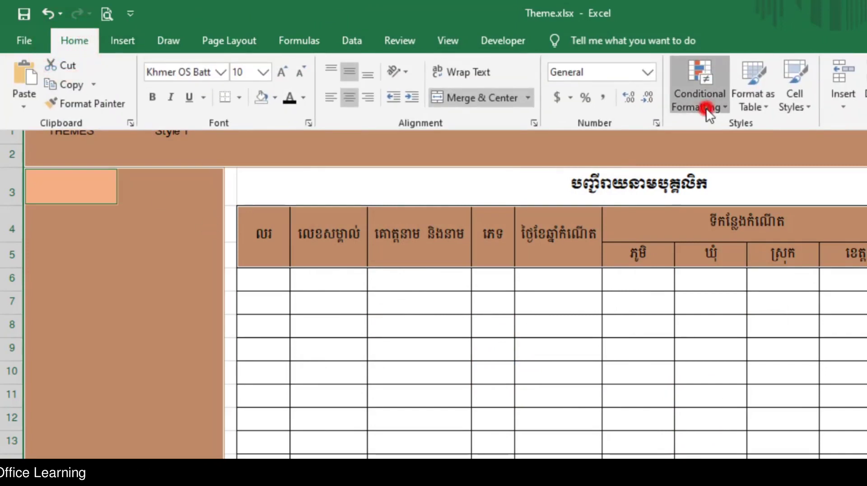
pyautogui.click(733, 311)
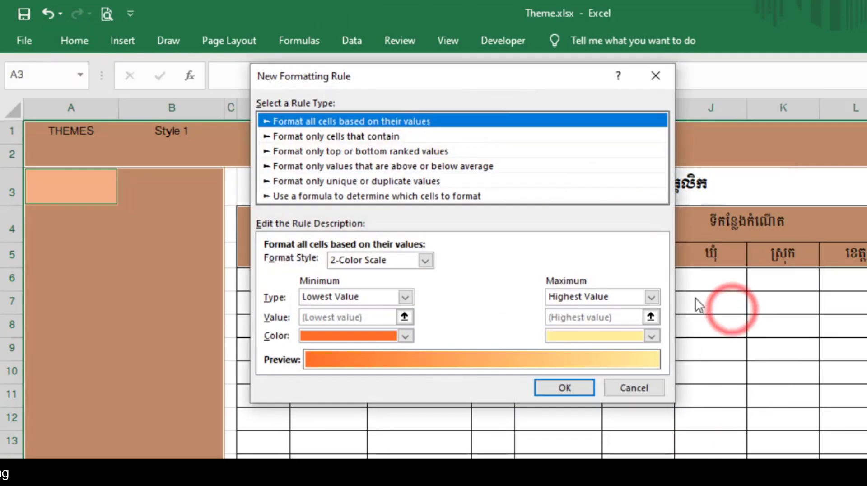
pyautogui.click(319, 197)
pyautogui.click(288, 262)
pyautogui.rightClick(288, 263)
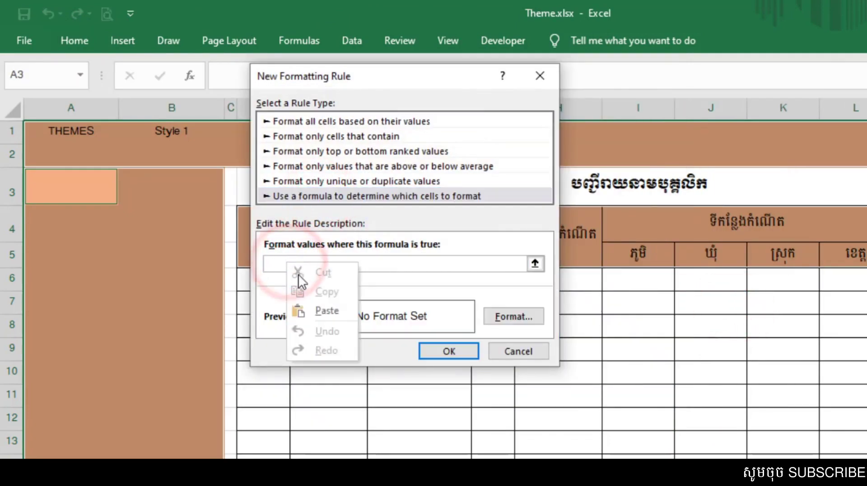
pyautogui.click(316, 305)
pyautogui.press('BackSpace')
pyautogui.write('2')
# Give the Style 2 rule a light green fill and apply it to the selected cells.
pyautogui.click(503, 319)
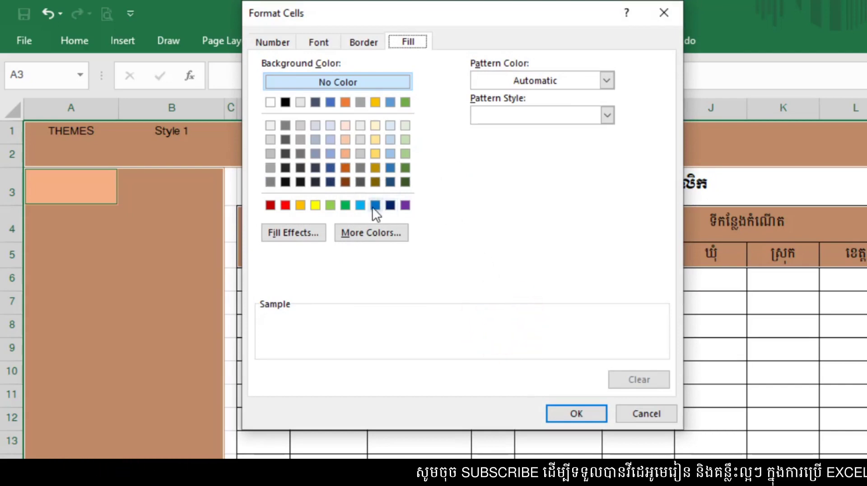
pyautogui.click(332, 204)
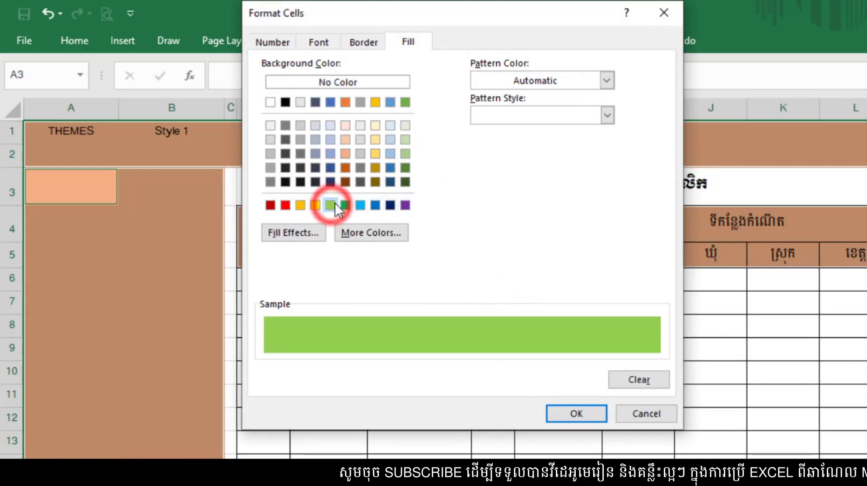
pyautogui.click(576, 414)
pyautogui.click(451, 351)
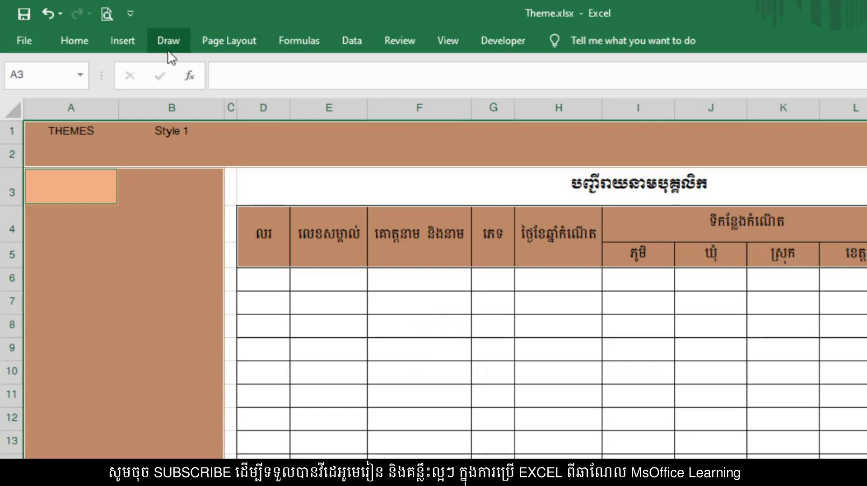
# Create a third formula-based formatting rule for the same cells with the copied formula changed to =$B$1="Style 3", leaving its format unset.
pyautogui.click(76, 41)
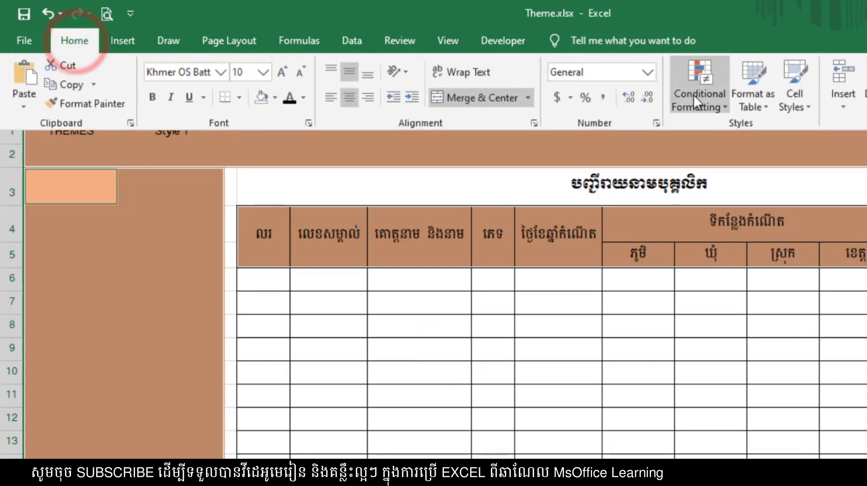
pyautogui.click(694, 96)
pyautogui.click(730, 310)
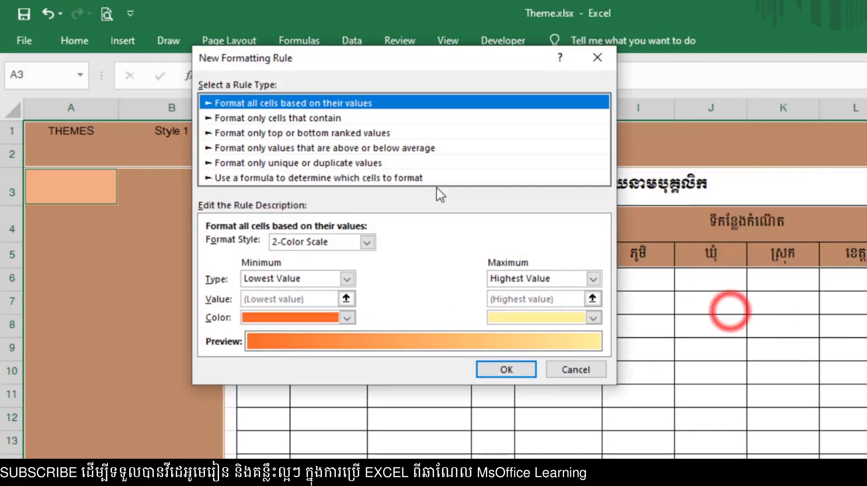
pyautogui.click(348, 178)
pyautogui.rightClick(299, 242)
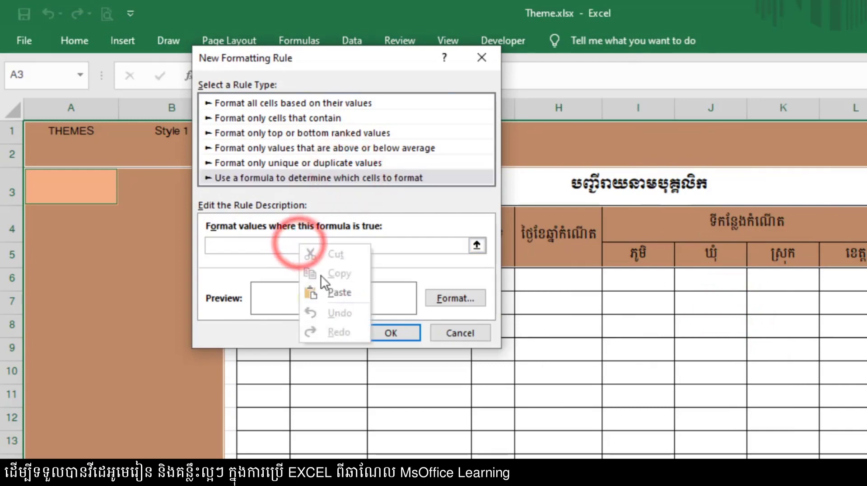
pyautogui.click(317, 291)
pyautogui.click(271, 246)
pyautogui.press('BackSpace')
pyautogui.write('3')
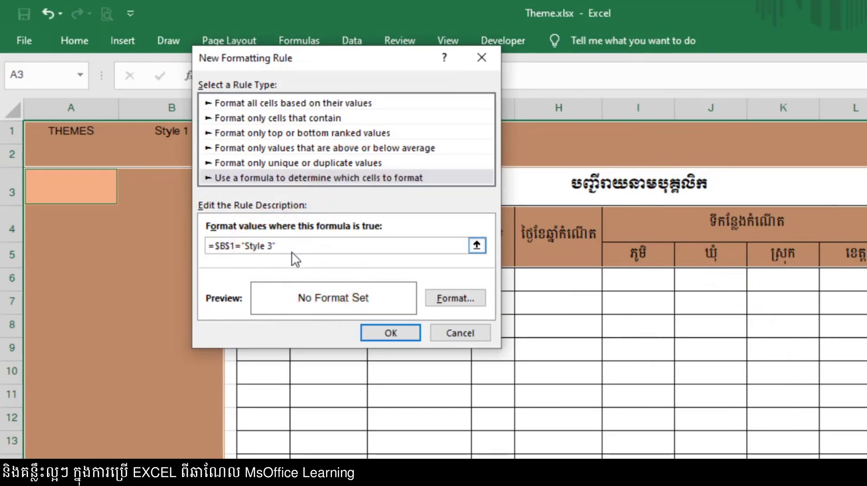
pyautogui.click(392, 335)
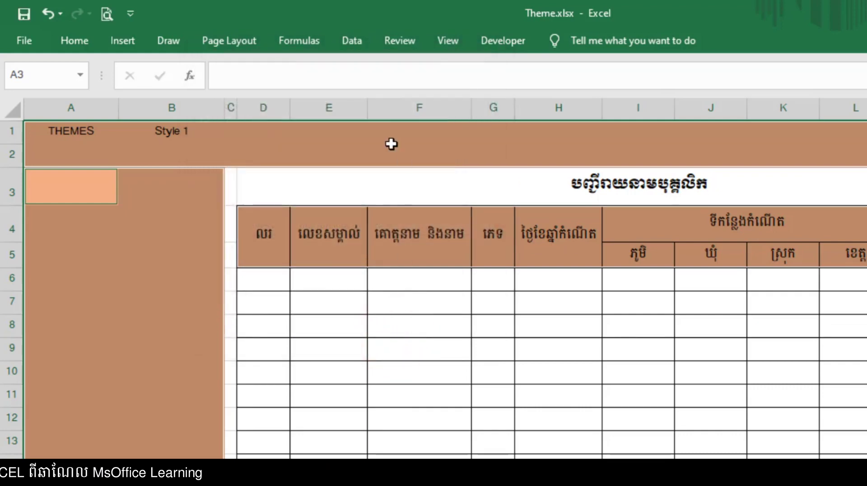
# Edit the Style 3 rule in the Conditional Formatting Rules Manager to use a gray fill and apply it to the selected cells.
pyautogui.click(88, 37)
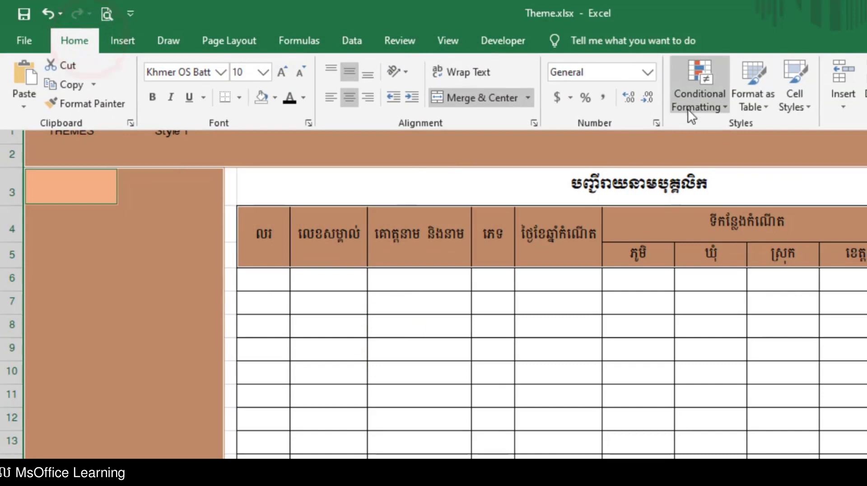
pyautogui.click(693, 107)
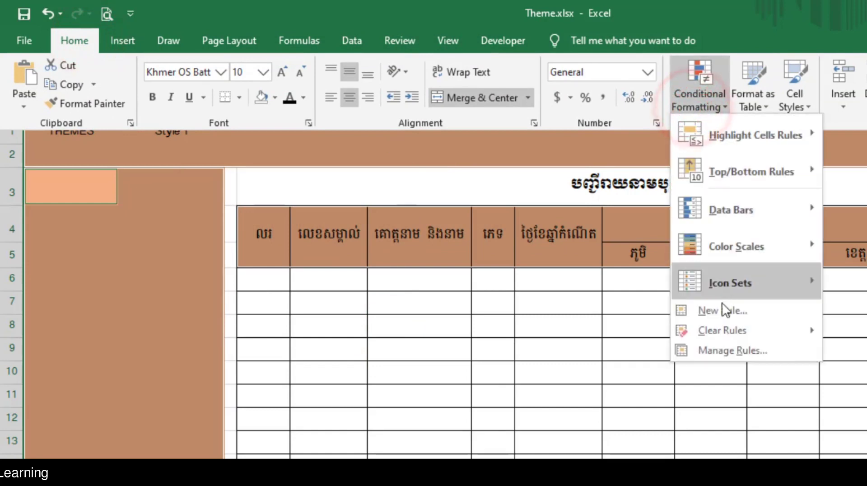
pyautogui.click(723, 349)
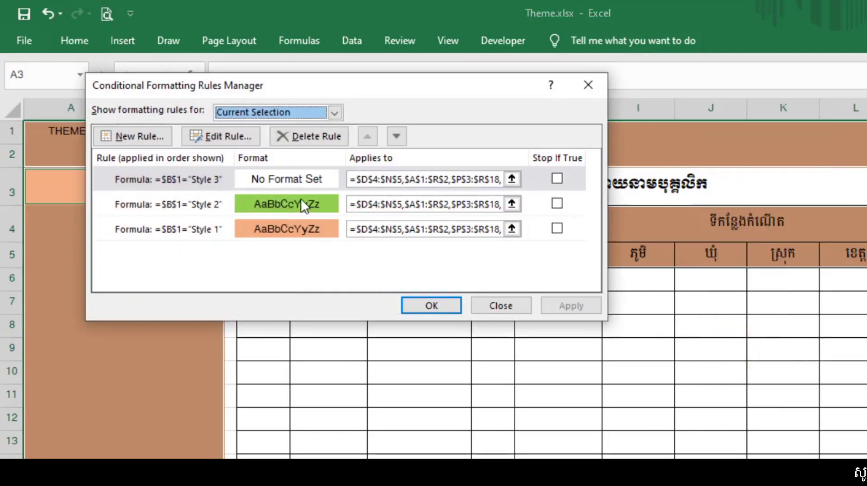
pyautogui.click(191, 179)
pyautogui.click(286, 179)
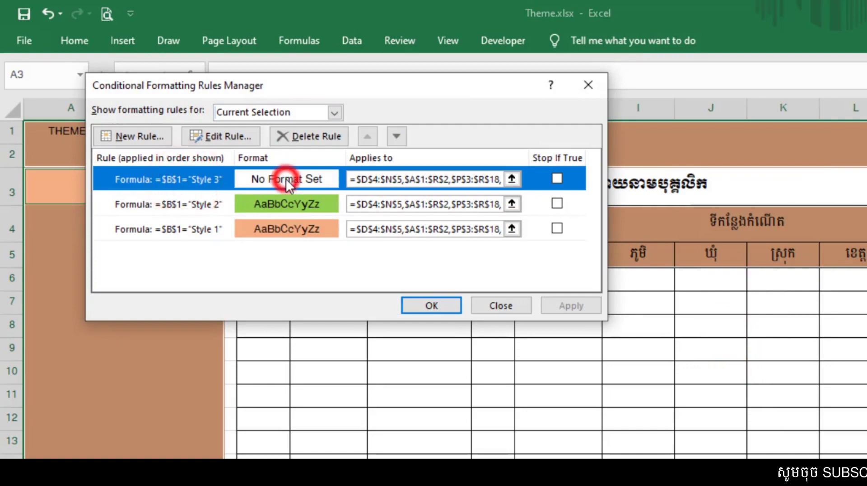
pyautogui.click(224, 135)
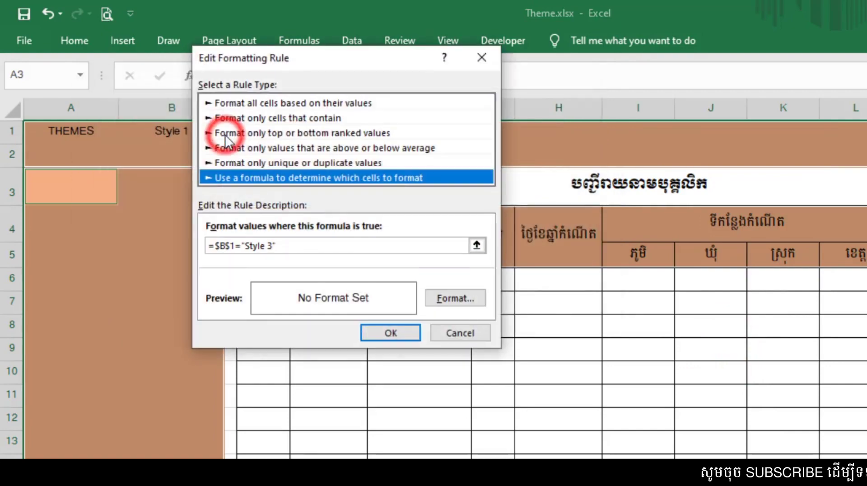
pyautogui.click(463, 298)
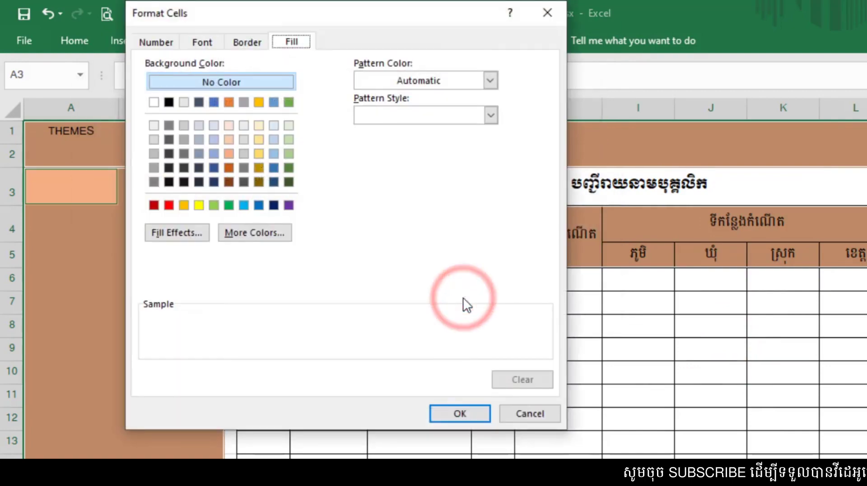
pyautogui.moveTo(267, 19); pyautogui.dragTo(450, 50)
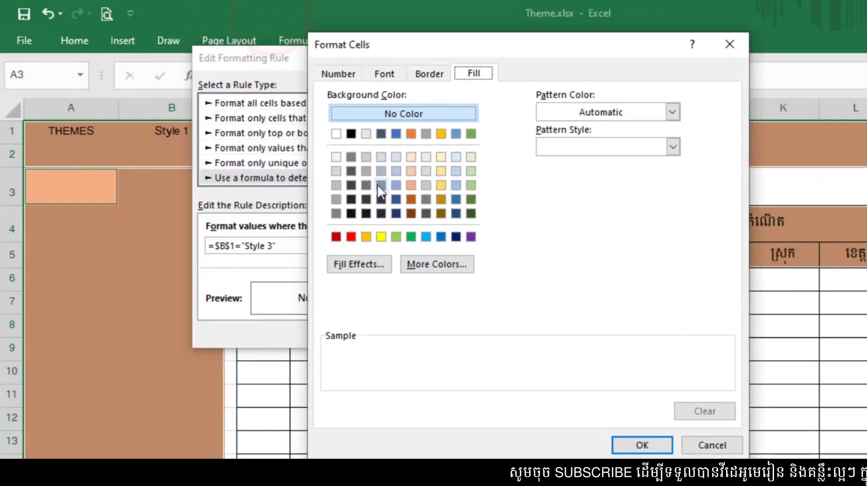
pyautogui.click(335, 199)
pyautogui.click(637, 445)
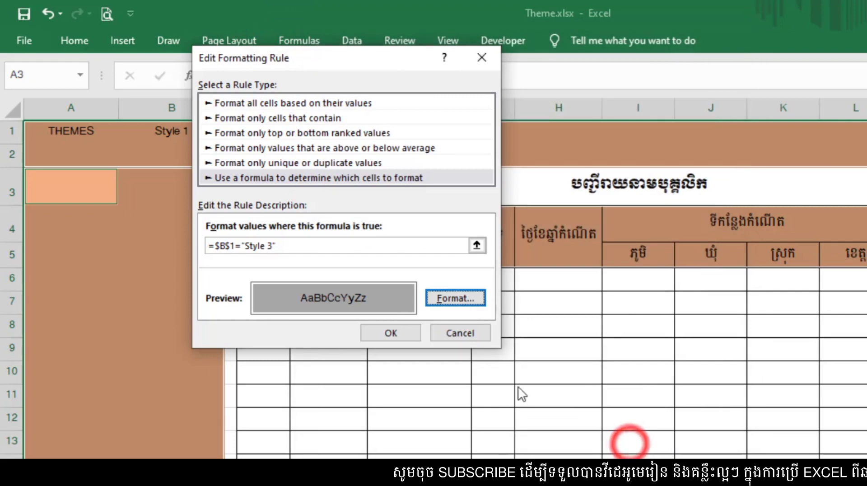
pyautogui.click(399, 332)
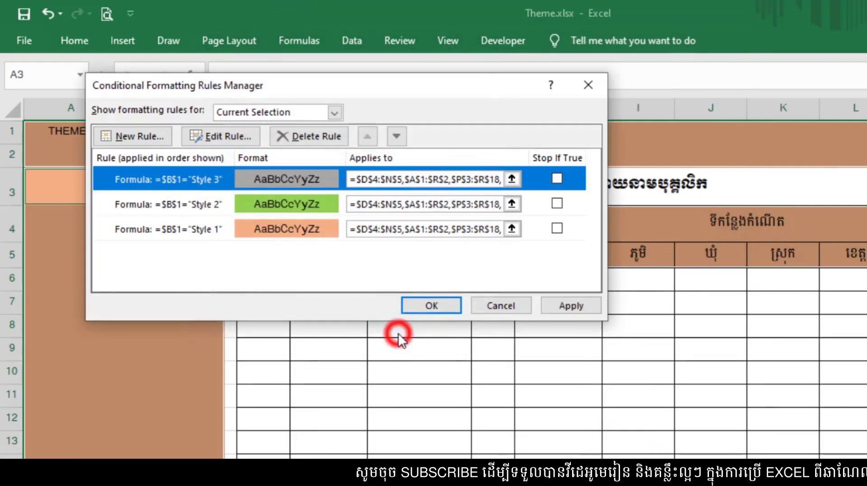
pyautogui.click(570, 305)
pyautogui.click(442, 303)
pyautogui.click(442, 331)
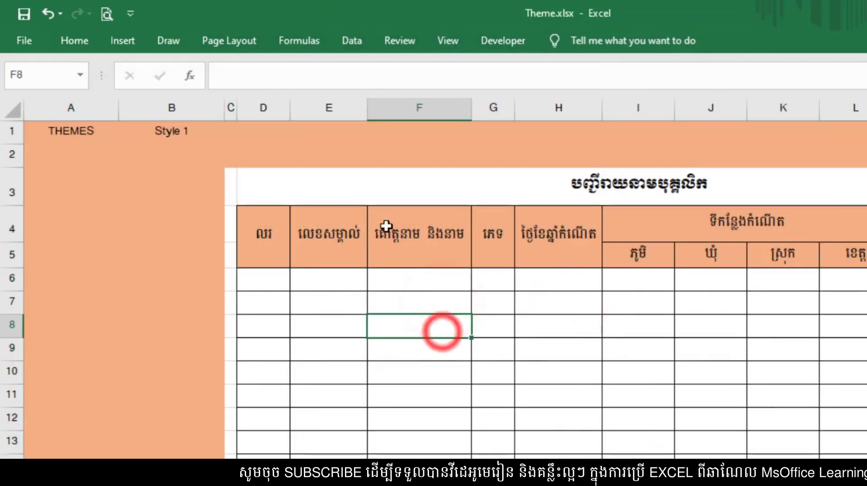
# Test the theme dropdown in B1 by choosing Style 2, Style 3 and Style 1 in turn.
pyautogui.click(183, 132)
pyautogui.click(232, 135)
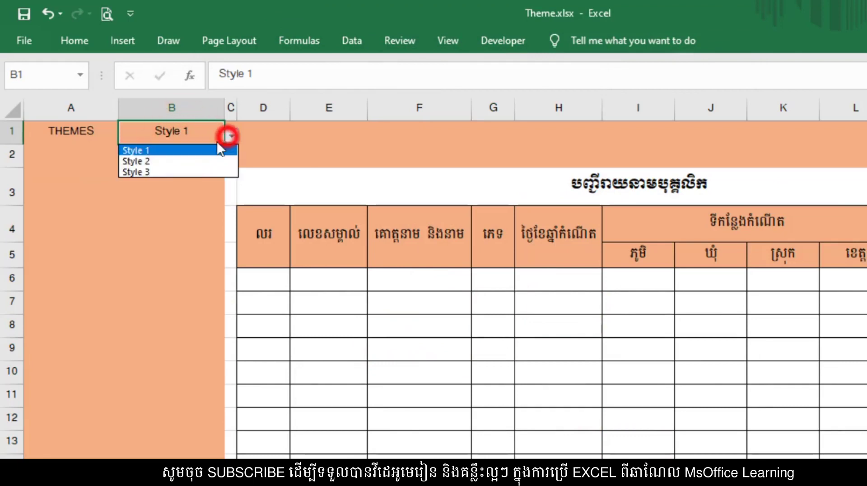
pyautogui.click(184, 160)
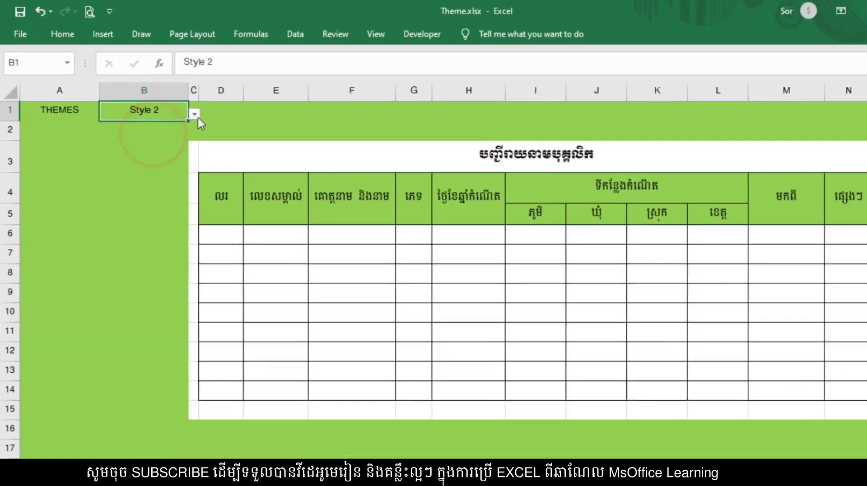
pyautogui.click(231, 135)
pyautogui.click(169, 169)
pyautogui.click(177, 104)
pyautogui.click(145, 114)
pyautogui.click(136, 132)
# Clear the conditional formatting rules from cells A1:B1 only.
pyautogui.moveTo(61, 100); pyautogui.dragTo(132, 101)
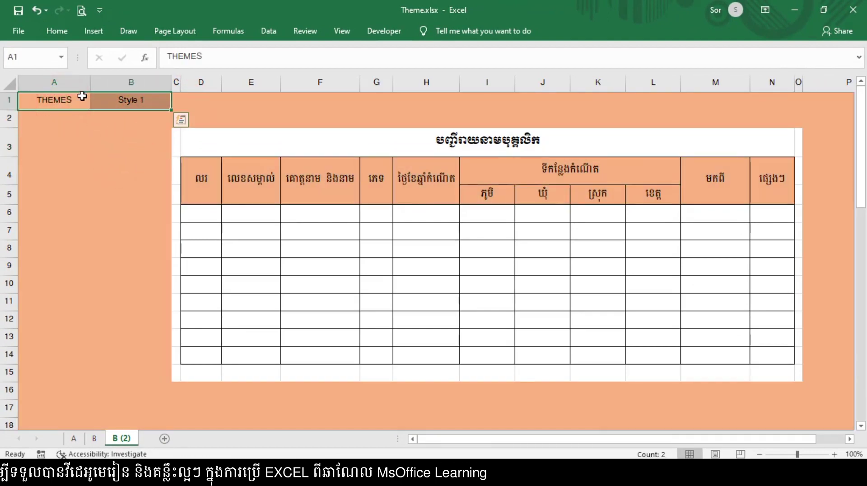
pyautogui.click(83, 132)
pyautogui.moveTo(57, 99); pyautogui.dragTo(139, 101)
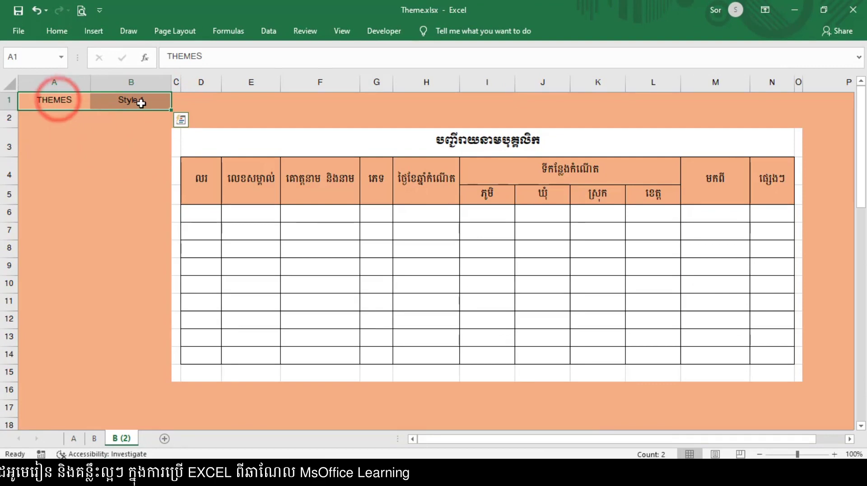
pyautogui.rightClick(141, 103)
pyautogui.click(140, 102)
pyautogui.click(57, 31)
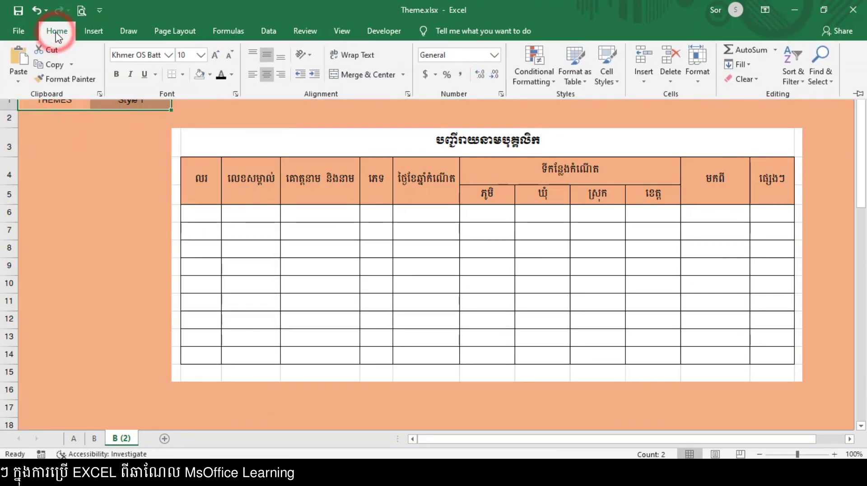
pyautogui.click(532, 82)
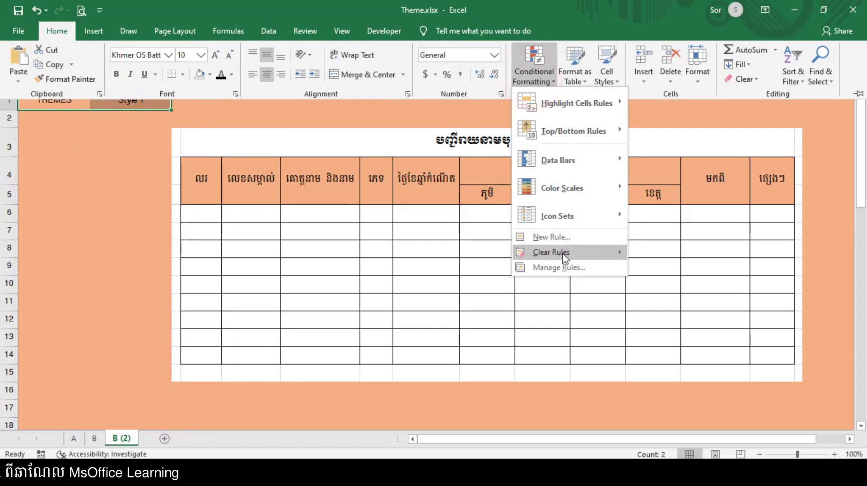
pyautogui.moveTo(560, 256)
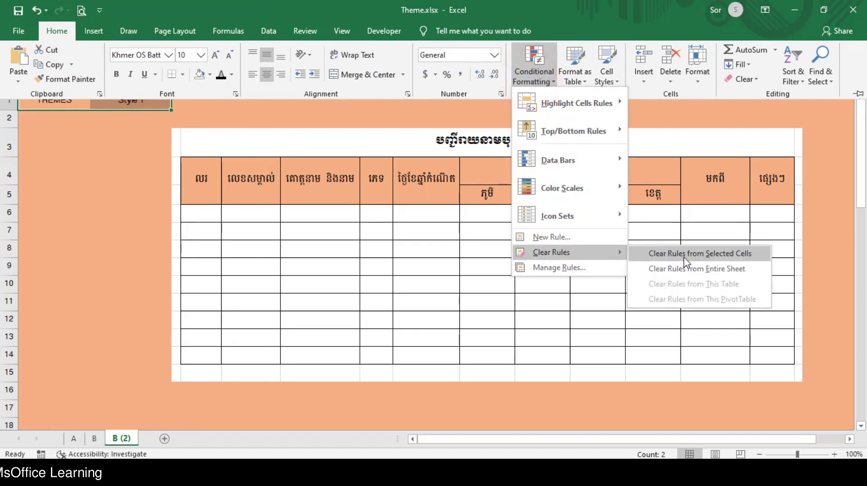
pyautogui.click(728, 254)
pyautogui.hotkey('ctrl', 'F1')
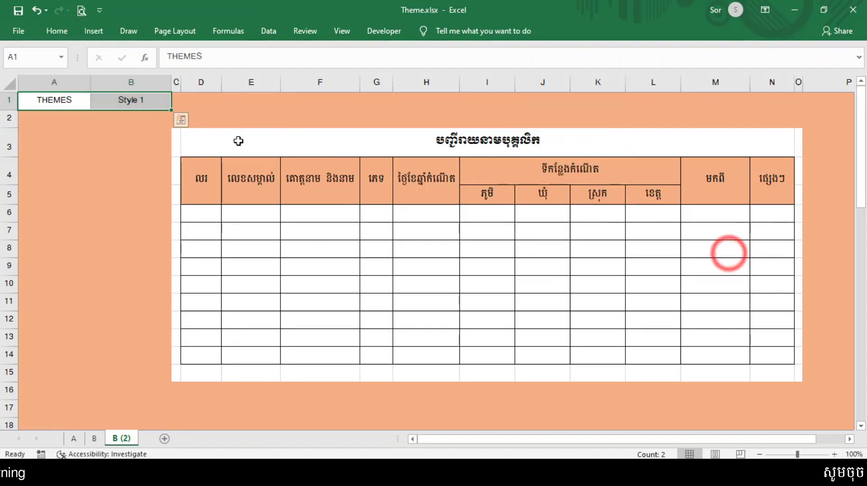
# Fill the THEMES cell A1 with the recently used dark green.
pyautogui.click(162, 120)
pyautogui.rightClick(64, 100)
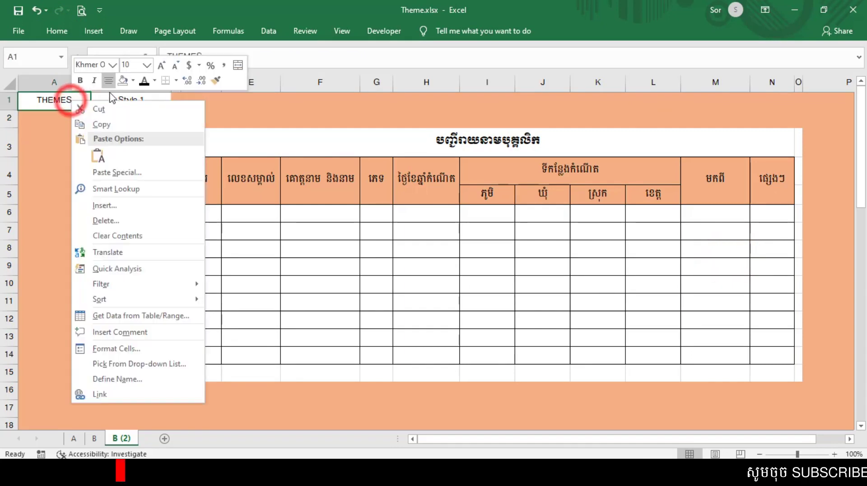
pyautogui.click(132, 81)
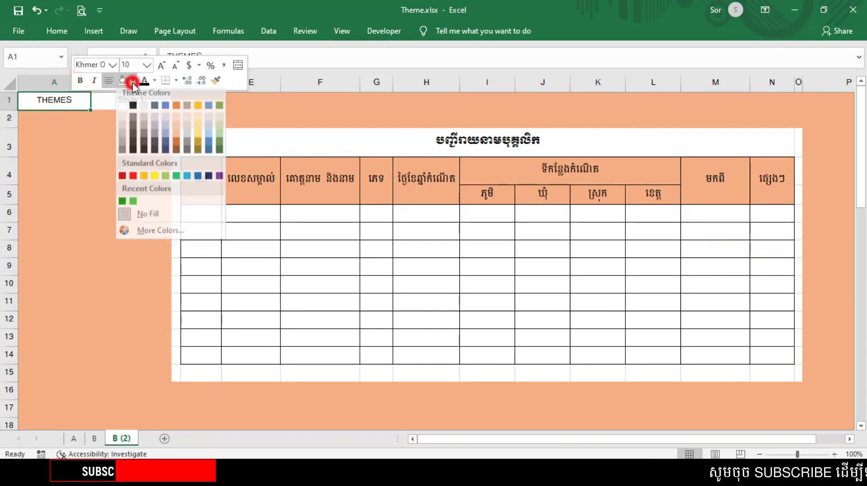
pyautogui.click(122, 202)
pyautogui.click(155, 102)
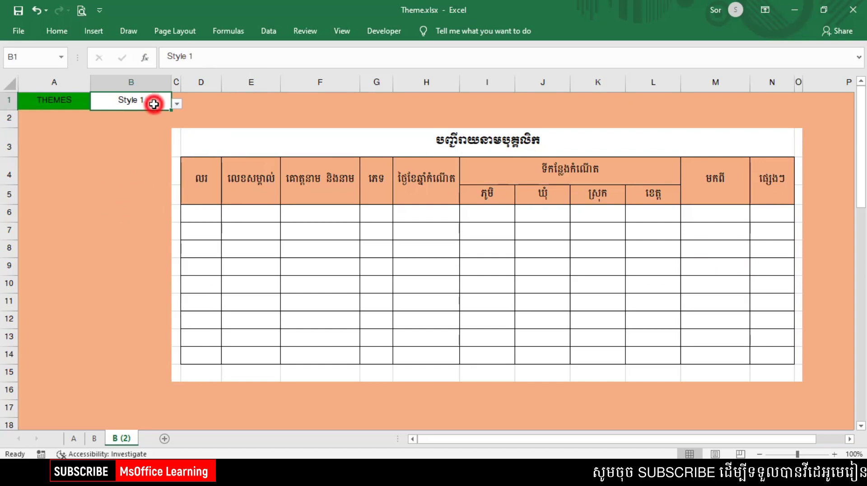
pyautogui.click(99, 150)
# Switch B1 to Style 2, Style 3 and back to Style 2, and check the colour of the table header D4:N5.
pyautogui.click(135, 100)
pyautogui.click(177, 104)
pyautogui.click(140, 123)
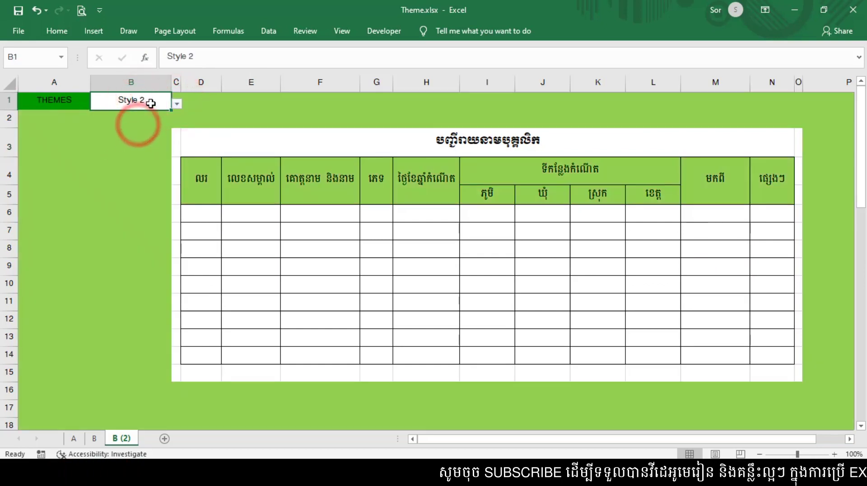
pyautogui.click(174, 104)
pyautogui.click(133, 131)
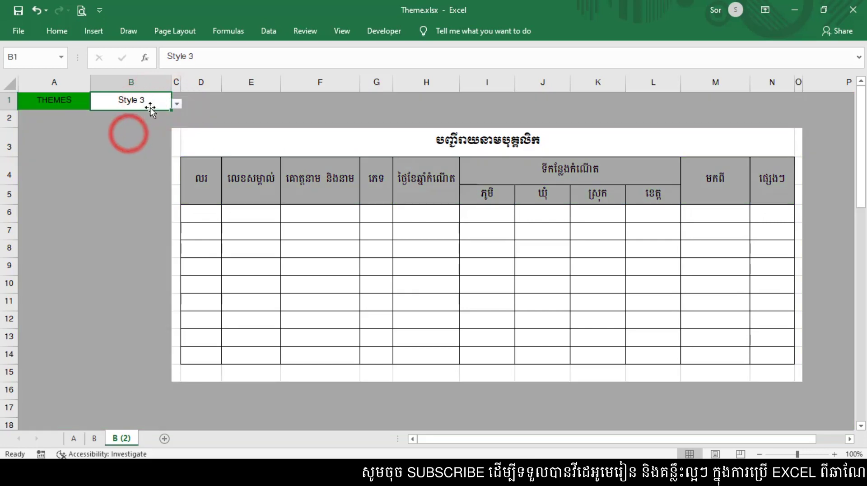
pyautogui.click(175, 104)
pyautogui.click(135, 121)
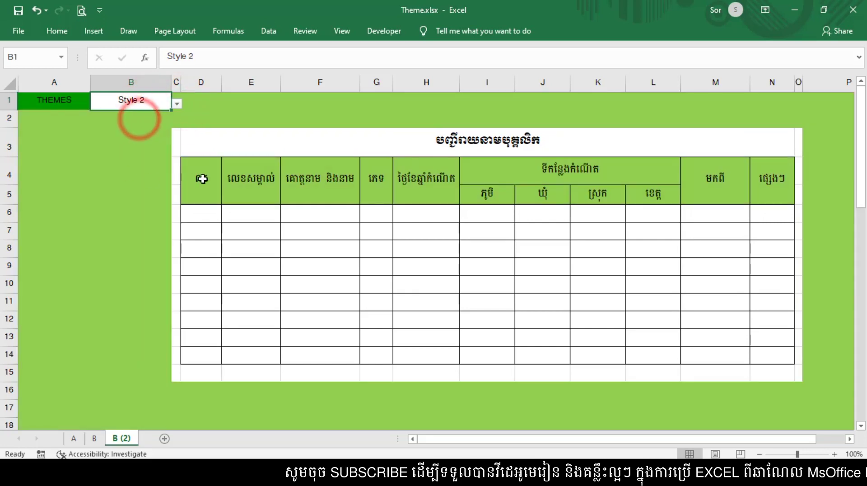
pyautogui.moveTo(207, 185); pyautogui.dragTo(766, 187)
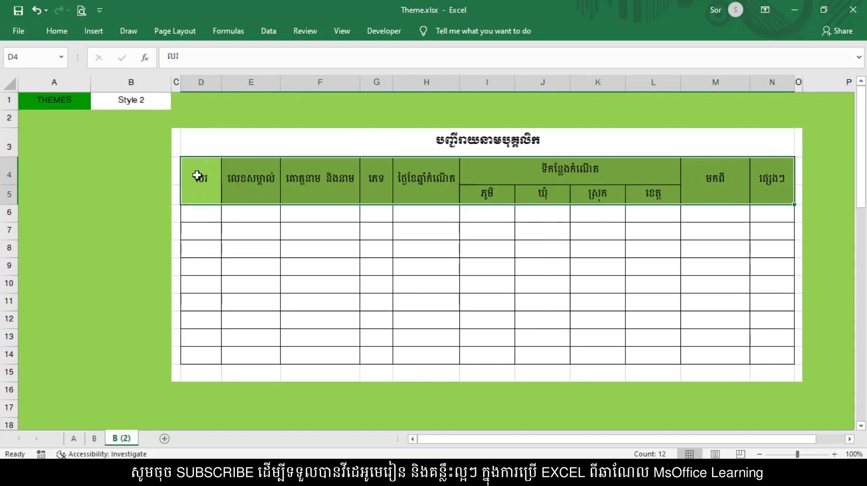
pyautogui.moveTo(207, 178); pyautogui.dragTo(542, 174)
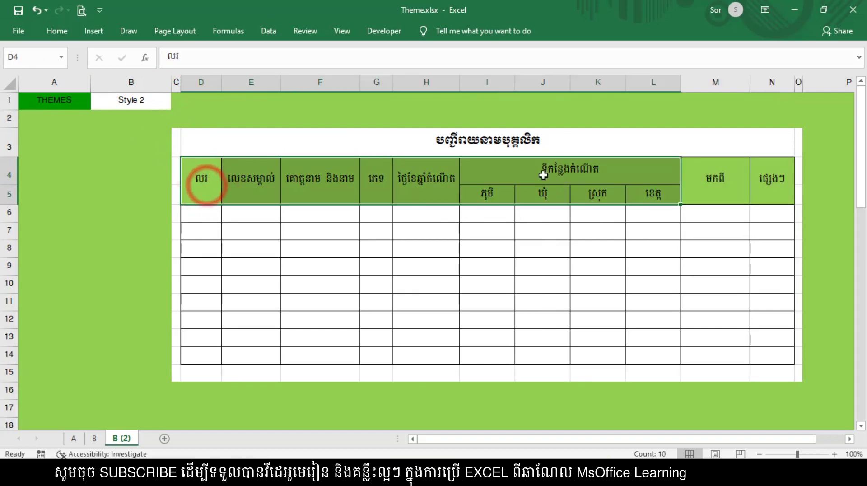
# Switch B1 to Style 3 and to Style 1, checking the table header's colour under each theme.
pyautogui.click(128, 99)
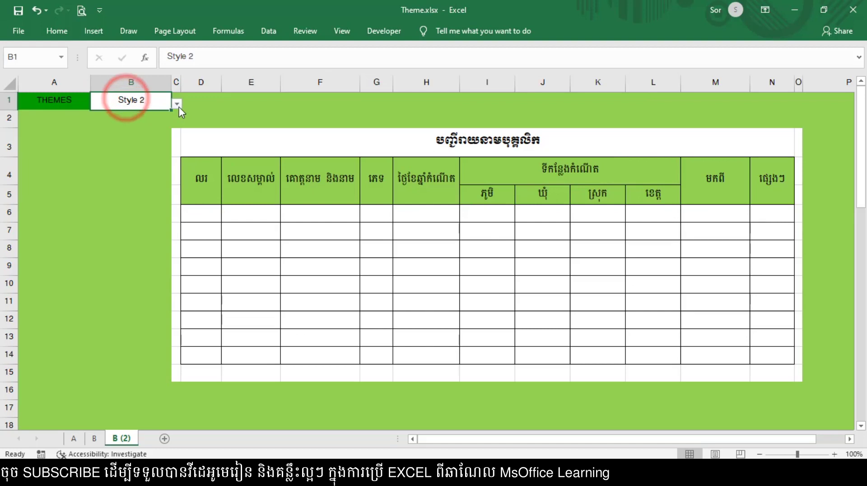
pyautogui.click(177, 105)
pyautogui.click(139, 131)
pyautogui.moveTo(205, 181); pyautogui.dragTo(763, 190)
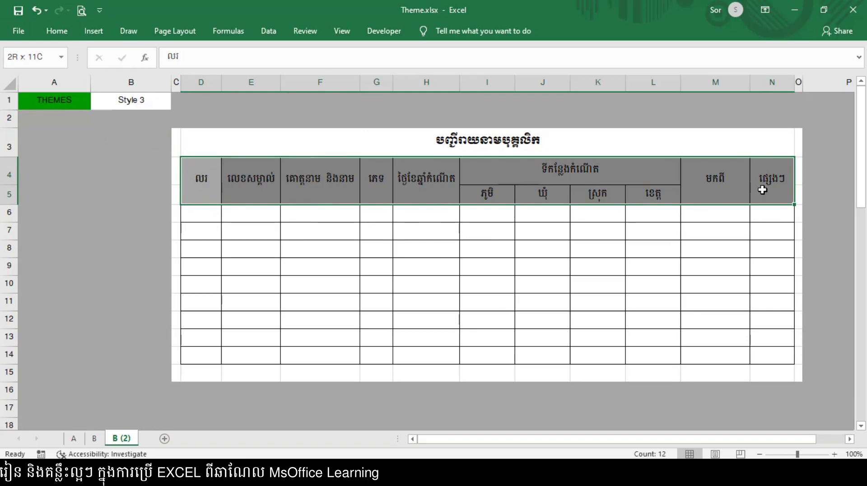
pyautogui.click(136, 102)
pyautogui.click(177, 103)
pyautogui.click(176, 103)
pyautogui.click(155, 118)
pyautogui.click(203, 181)
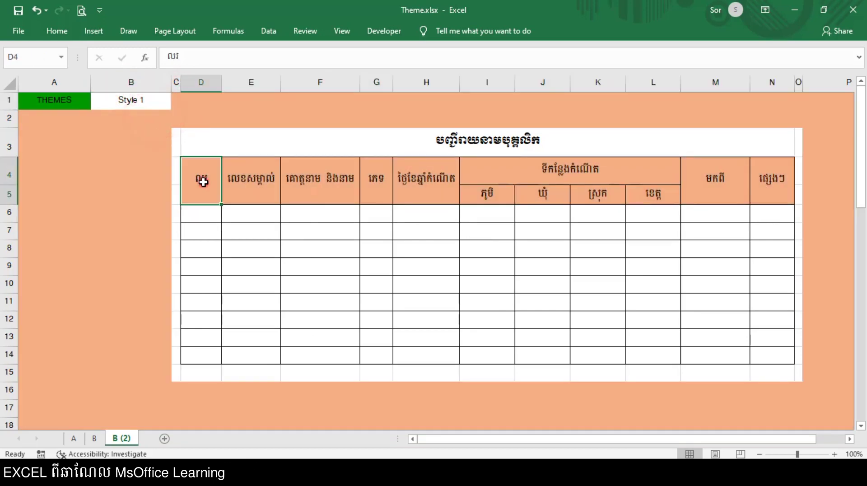
# Set the theme in B1 to Style 2 and check the header row across D4:N5.
pyautogui.click(149, 101)
pyautogui.click(176, 104)
pyautogui.click(154, 122)
pyautogui.moveTo(202, 178); pyautogui.dragTo(763, 193)
pyautogui.click(146, 193)
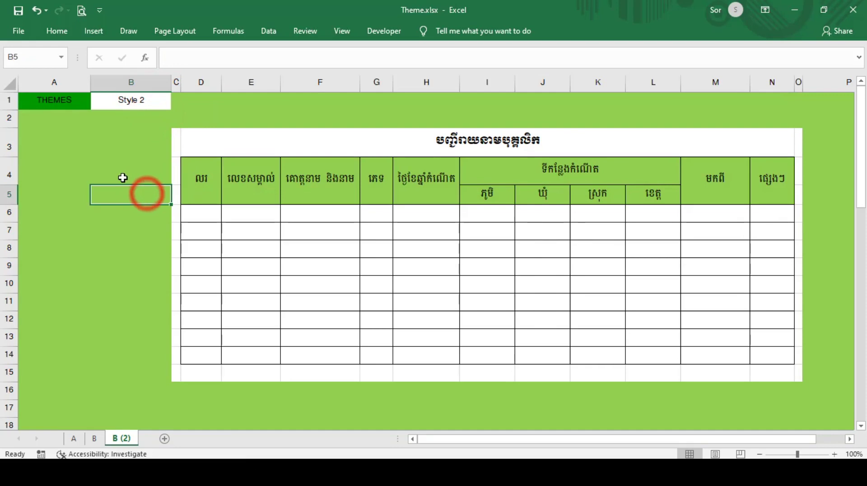
# Start a formula-based conditional formatting rule for the table header D4:N5 with the formula =$B$1="Style 1".
pyautogui.moveTo(204, 182); pyautogui.dragTo(764, 185)
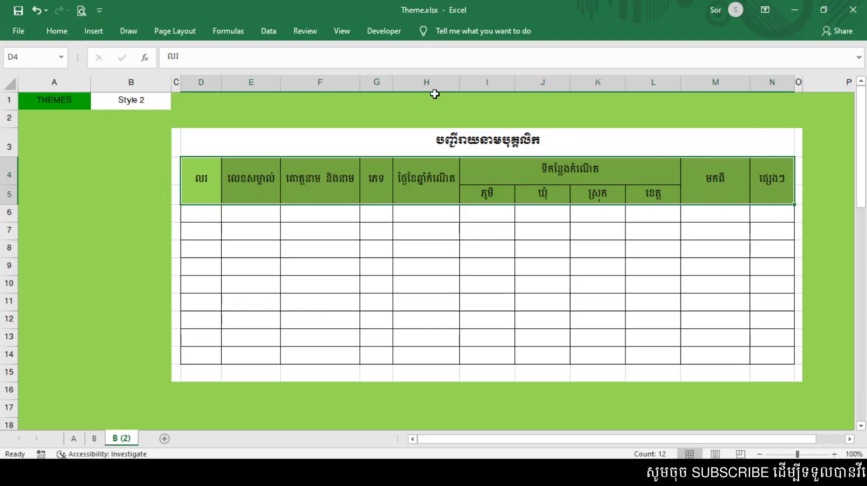
pyautogui.click(63, 33)
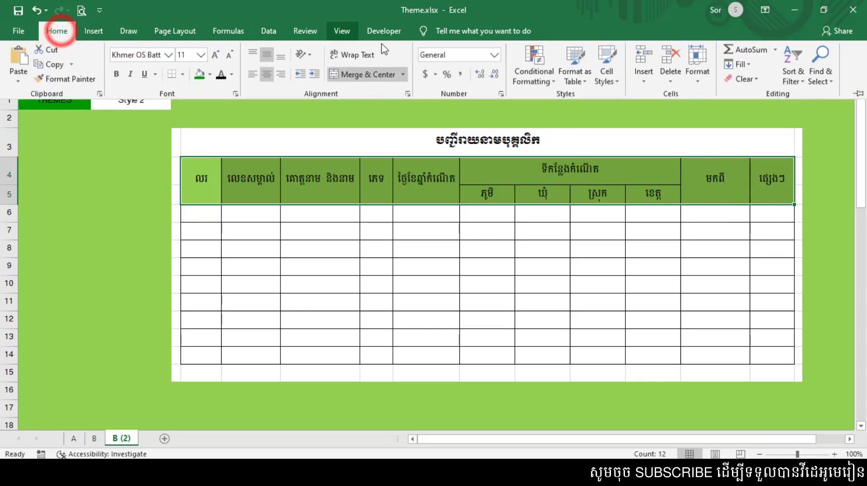
pyautogui.click(531, 70)
pyautogui.click(549, 237)
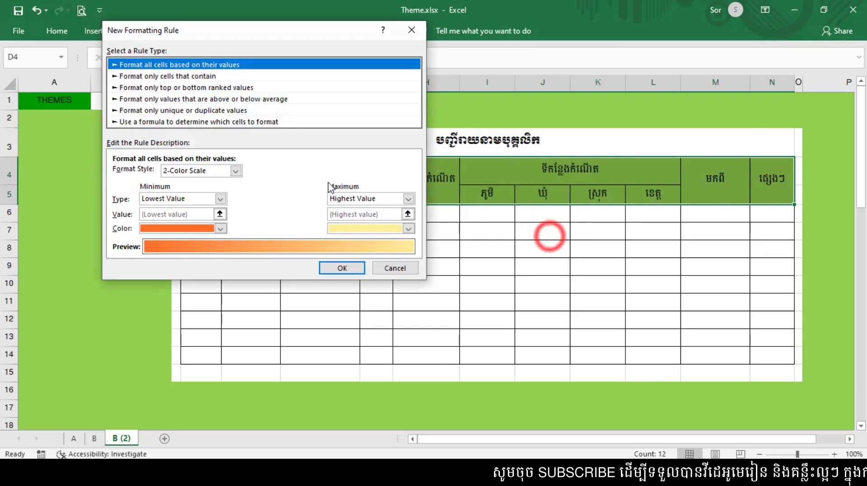
pyautogui.click(146, 123)
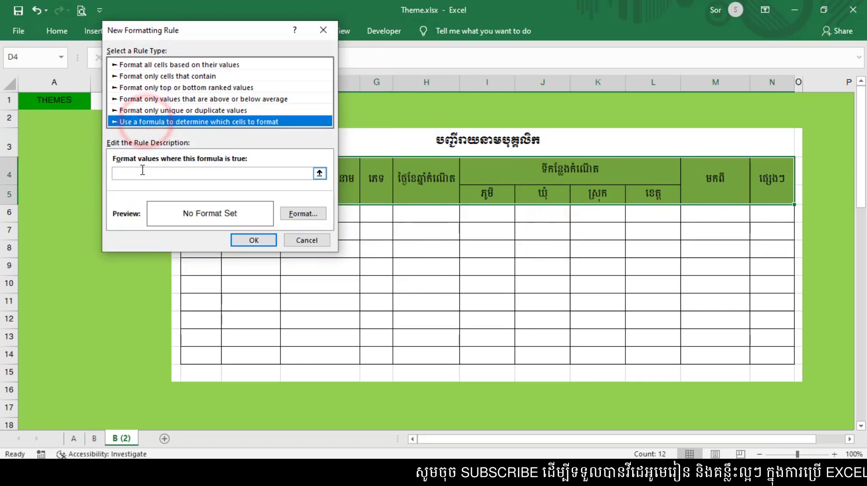
pyautogui.click(140, 173)
pyautogui.rightClick(140, 173)
pyautogui.click(165, 209)
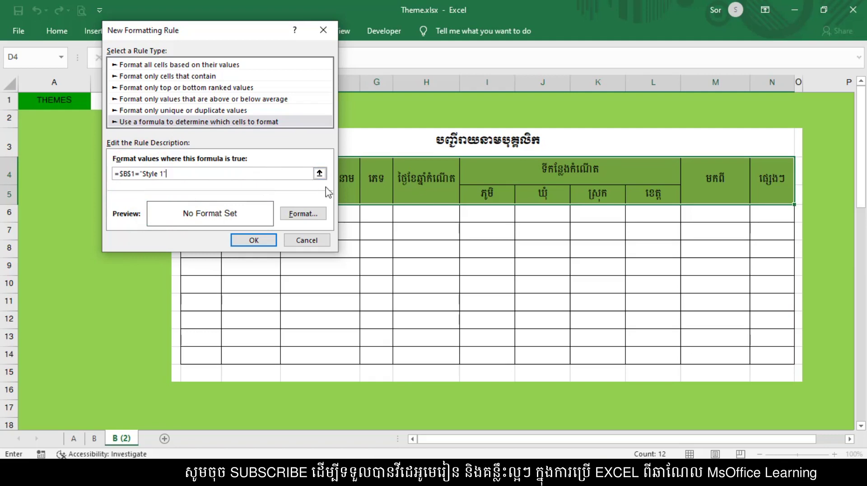
# Give the Style 1 header rule a standard dark red font colour and apply it.
pyautogui.click(300, 214)
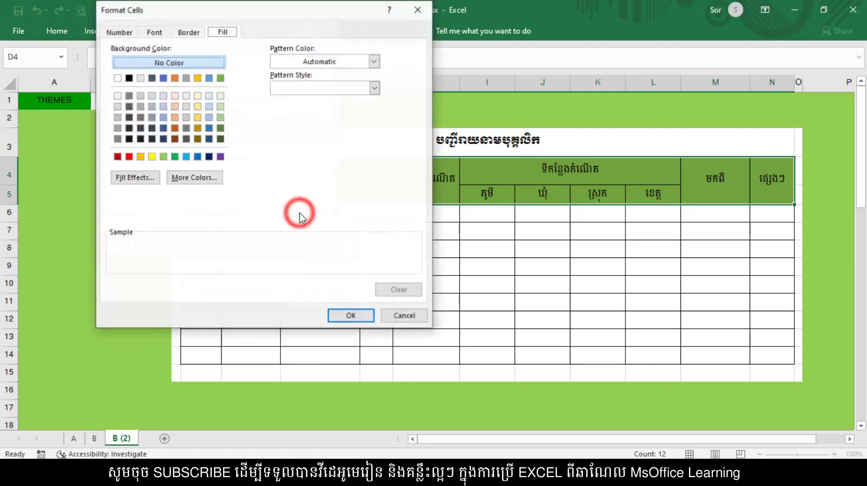
pyautogui.click(154, 32)
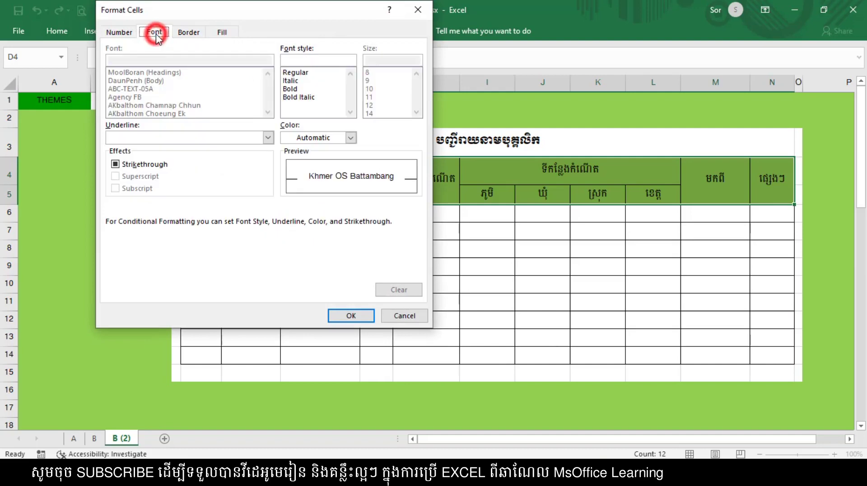
pyautogui.click(351, 137)
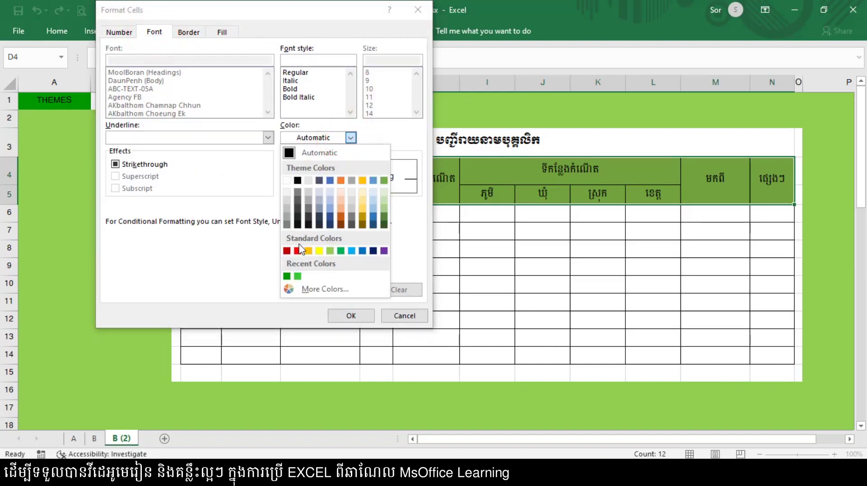
pyautogui.click(286, 251)
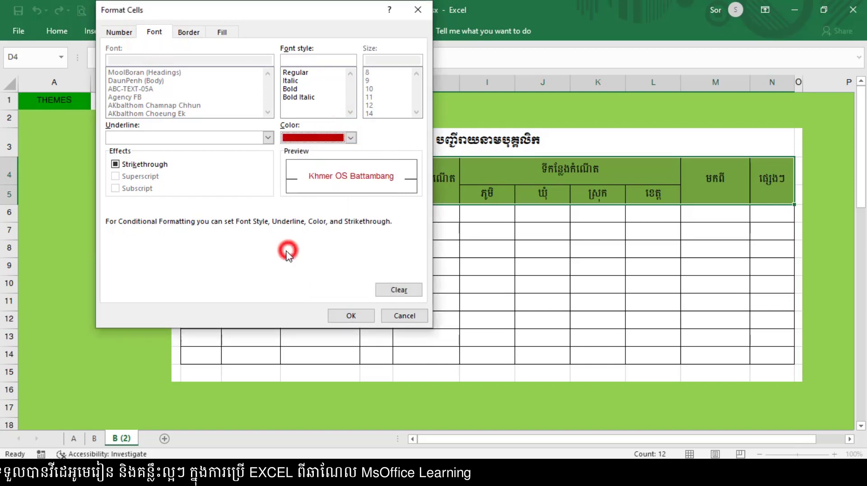
pyautogui.click(353, 316)
pyautogui.click(252, 240)
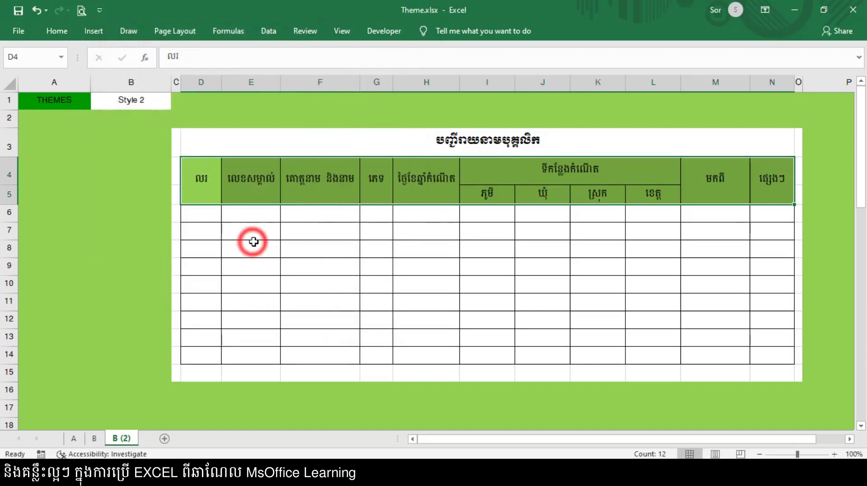
# Switch B1 to Style 1, Style 2 and Style 3, checking the header's font colour under each theme.
pyautogui.click(139, 100)
pyautogui.click(175, 105)
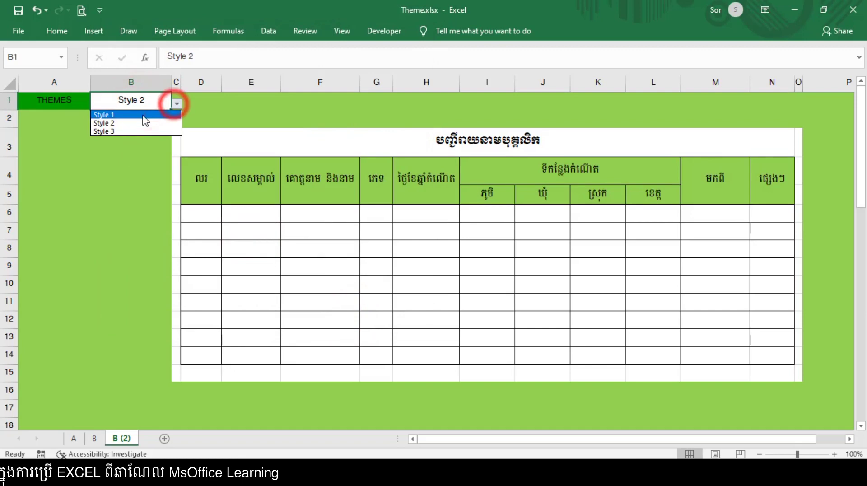
pyautogui.click(141, 115)
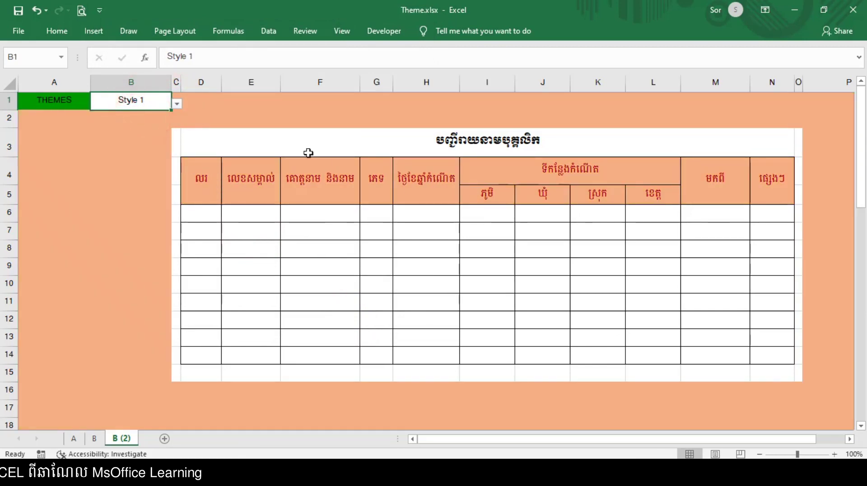
pyautogui.click(176, 103)
pyautogui.click(132, 122)
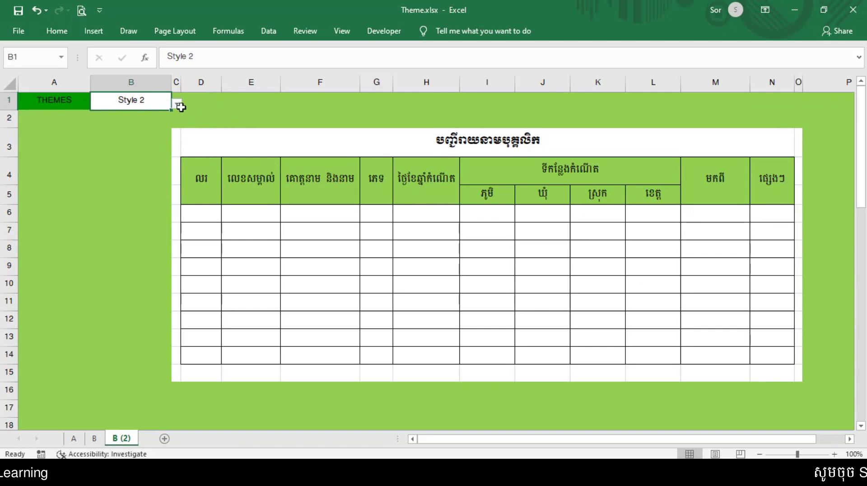
pyautogui.click(177, 103)
pyautogui.click(147, 130)
pyautogui.moveTo(209, 184); pyautogui.dragTo(381, 184)
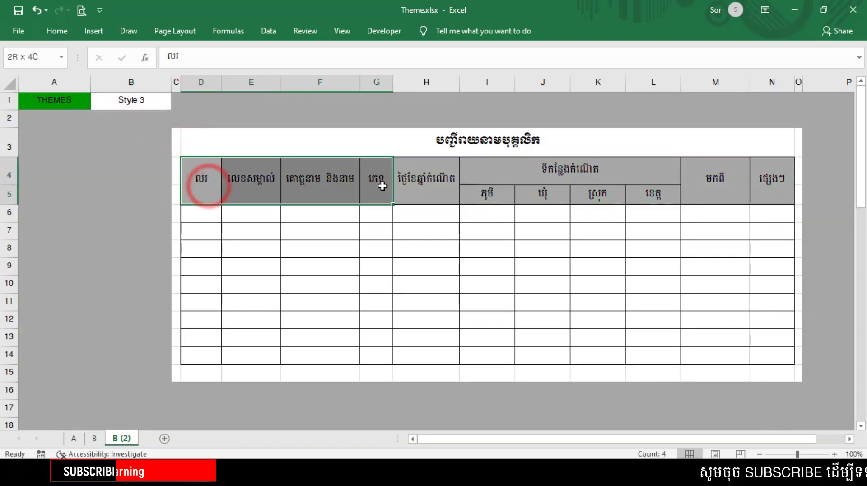
pyautogui.click(158, 105)
# Start another formula-based conditional formatting rule for the header D4:N5 with the formula =$B$1="Style 3".
pyautogui.moveTo(201, 178); pyautogui.dragTo(770, 180)
pyautogui.click(55, 32)
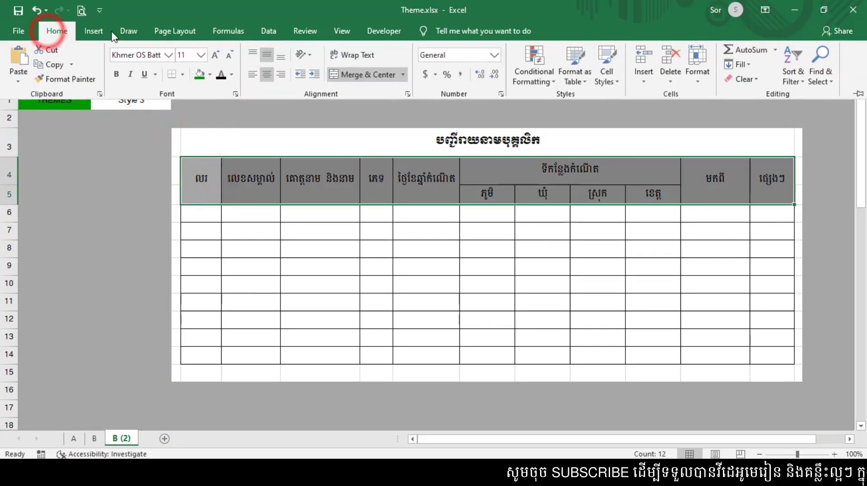
pyautogui.click(535, 76)
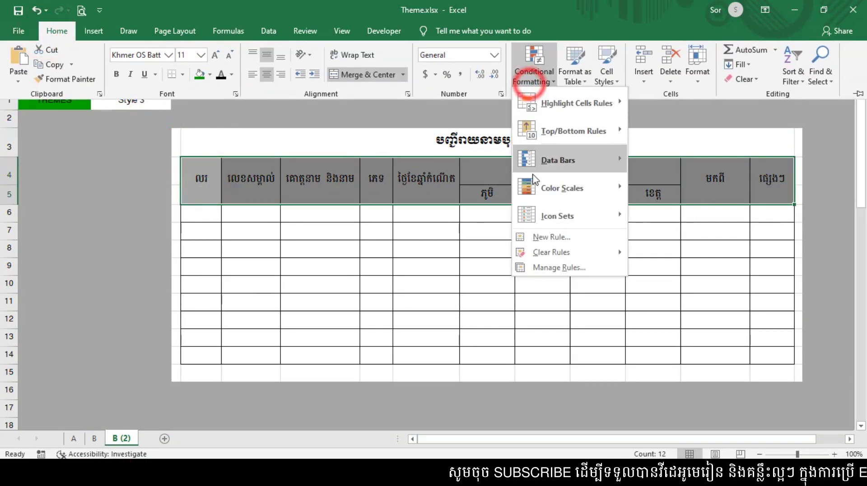
pyautogui.click(540, 237)
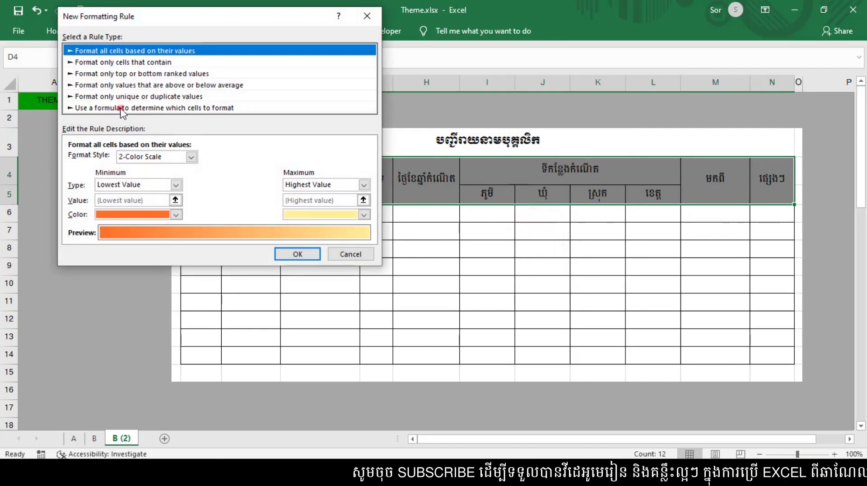
pyautogui.click(122, 108)
pyautogui.click(120, 159)
pyautogui.rightClick(120, 158)
pyautogui.click(145, 196)
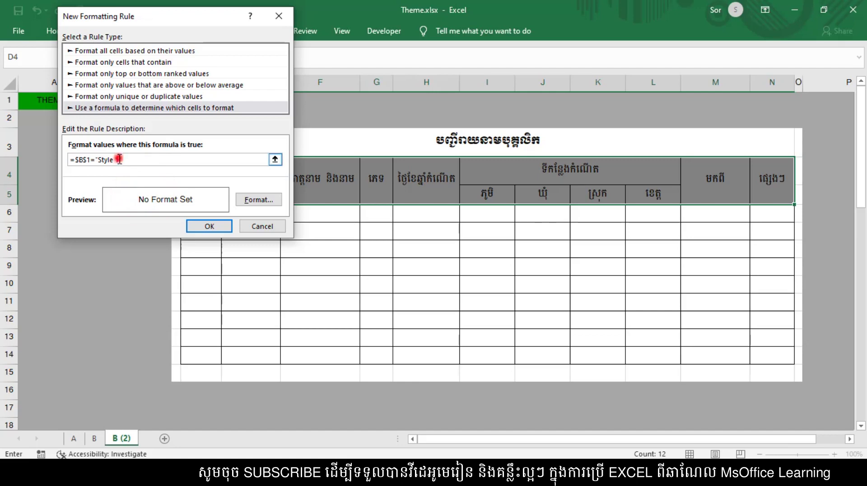
pyautogui.write('"')
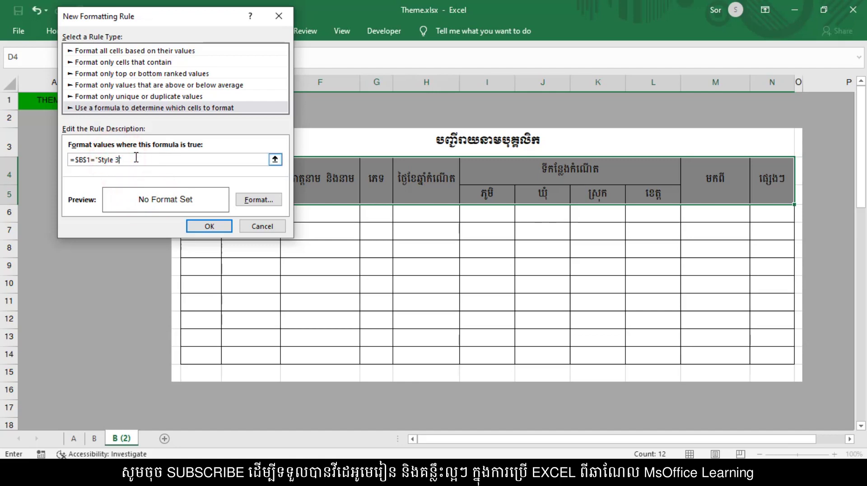
# Give the Style 3 header rule a white font colour and apply it.
pyautogui.click(247, 200)
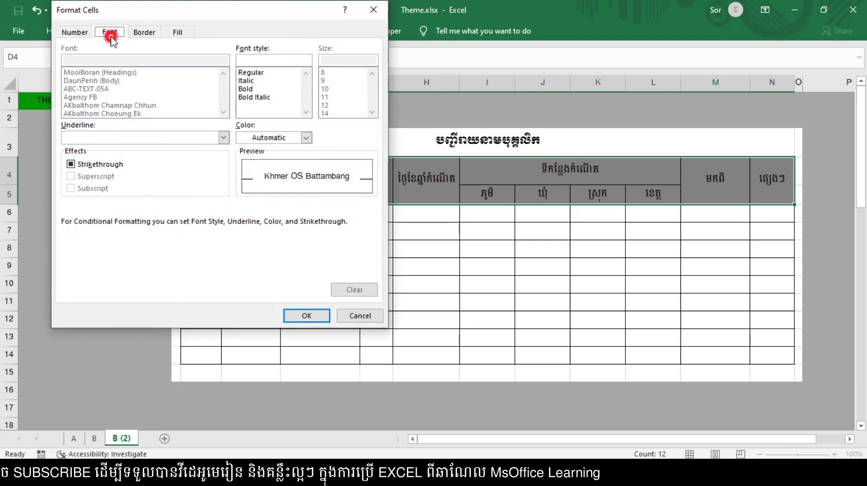
pyautogui.click(306, 138)
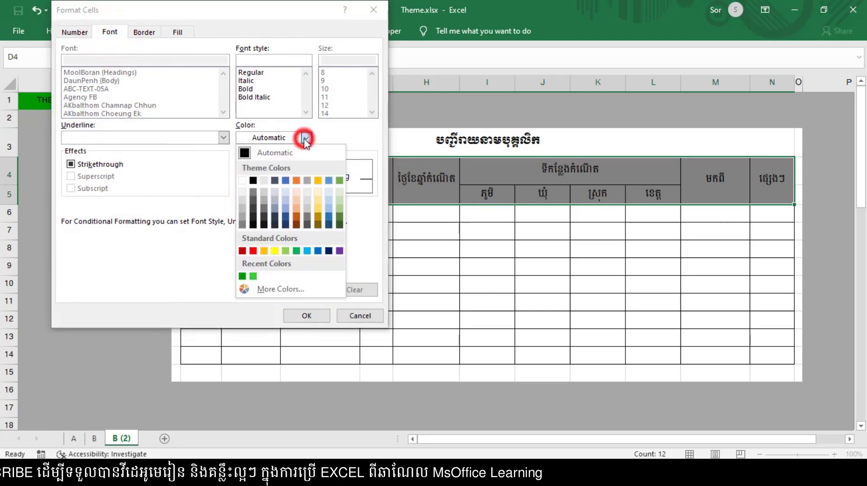
pyautogui.click(243, 181)
pyautogui.click(307, 315)
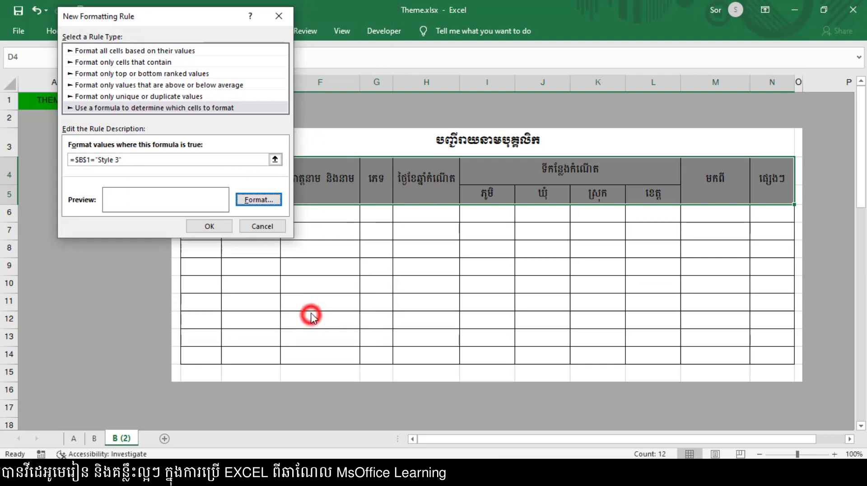
pyautogui.click(209, 226)
pyautogui.click(267, 243)
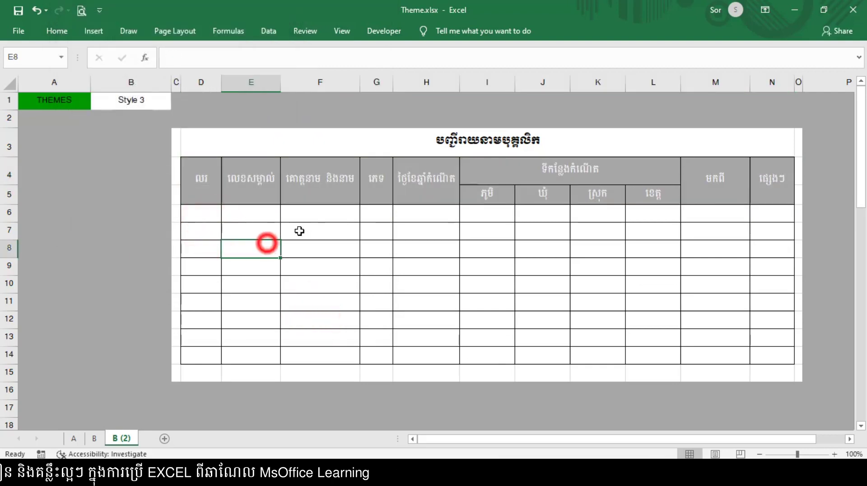
# Test the header font rules by switching B1 to Style 1, Style 2 and Style 3.
pyautogui.click(120, 101)
pyautogui.click(176, 103)
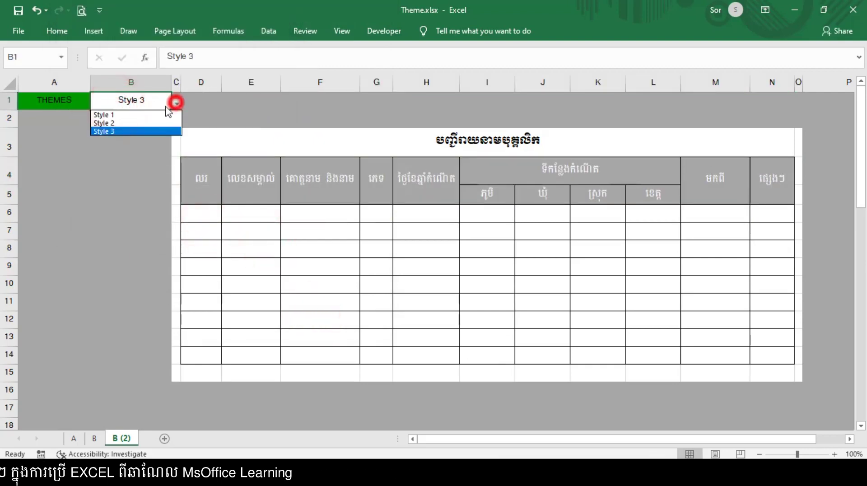
pyautogui.click(154, 115)
pyautogui.click(180, 104)
pyautogui.click(156, 123)
pyautogui.click(176, 104)
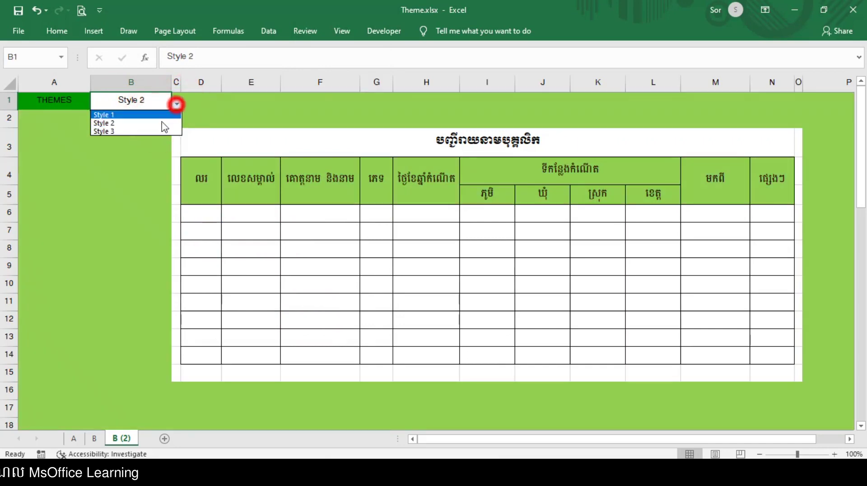
pyautogui.click(153, 131)
# Set the theme in B1 back to Style 2.
pyautogui.click(176, 105)
pyautogui.click(142, 122)
pyautogui.click(176, 104)
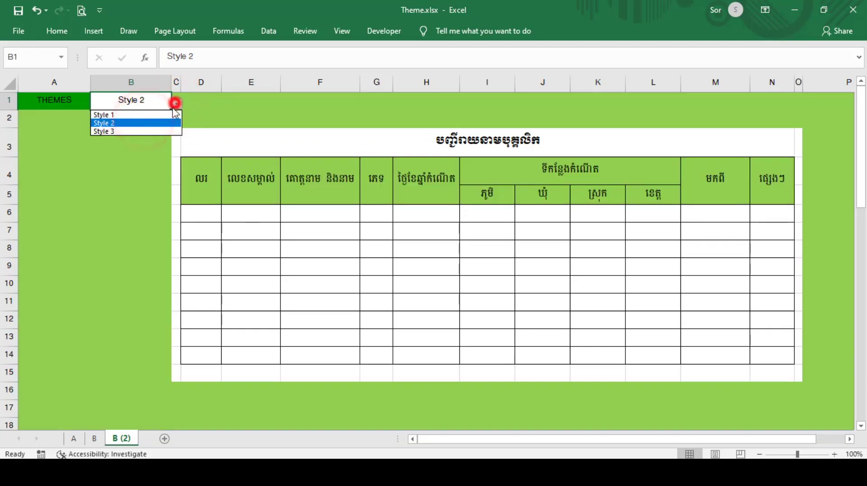
pyautogui.click(152, 123)
pyautogui.click(176, 104)
pyautogui.click(156, 125)
# On sheet A, alternate the theme in E2 between Style 2 and Style 3, ending on Style 3, and compare the layout's colours.
pyautogui.click(73, 438)
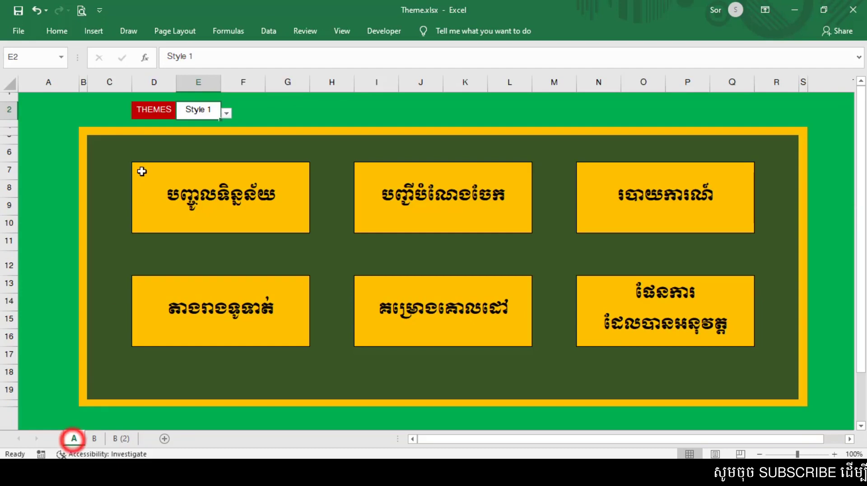
pyautogui.click(226, 113)
pyautogui.click(208, 131)
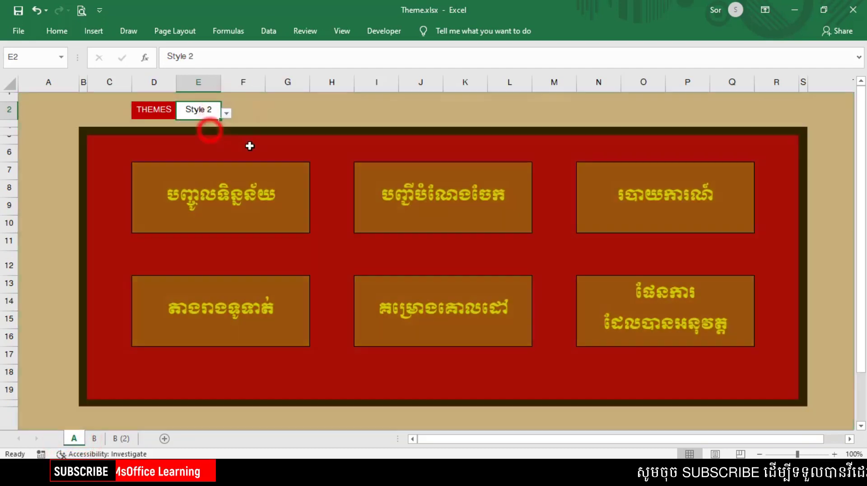
pyautogui.click(226, 113)
pyautogui.click(225, 139)
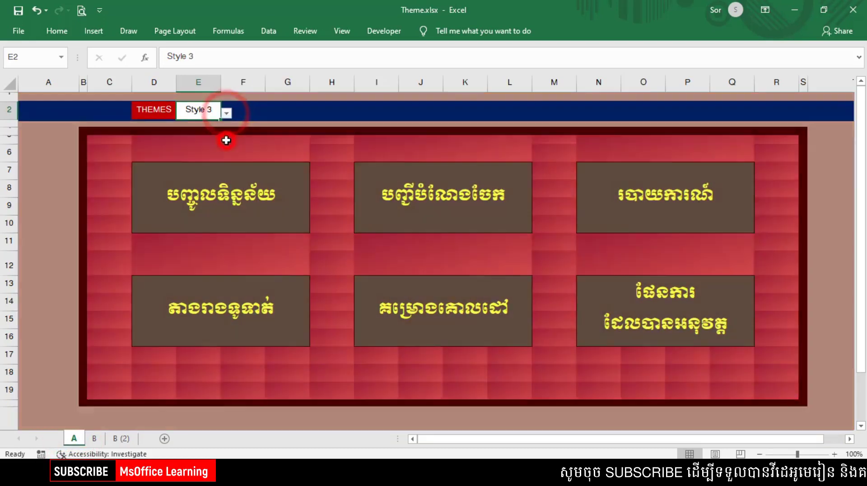
pyautogui.click(227, 113)
pyautogui.click(207, 131)
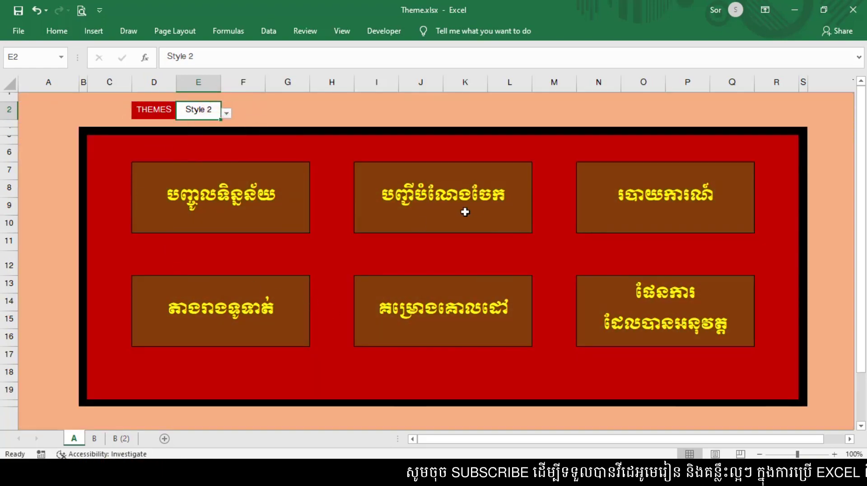
pyautogui.click(227, 113)
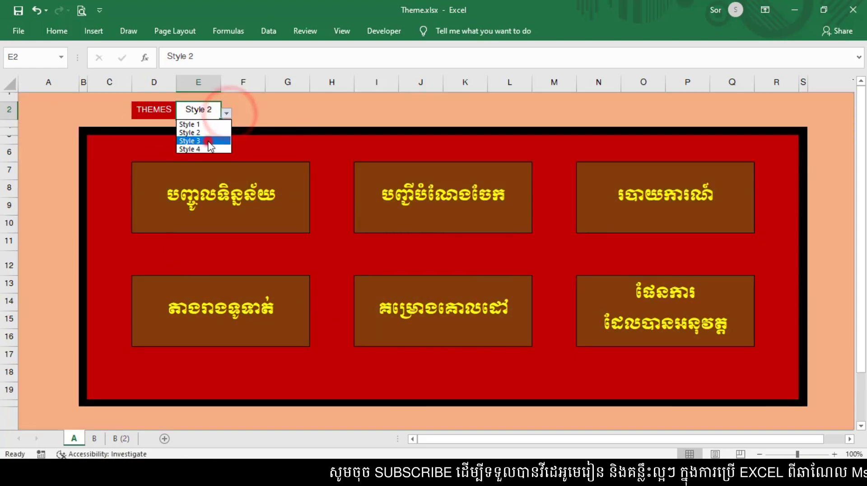
pyautogui.click(208, 140)
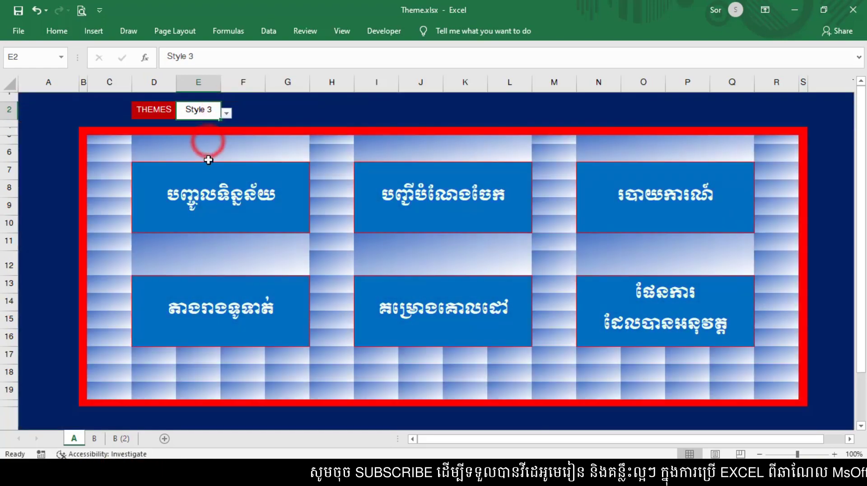
pyautogui.click(97, 439)
pyautogui.click(75, 140)
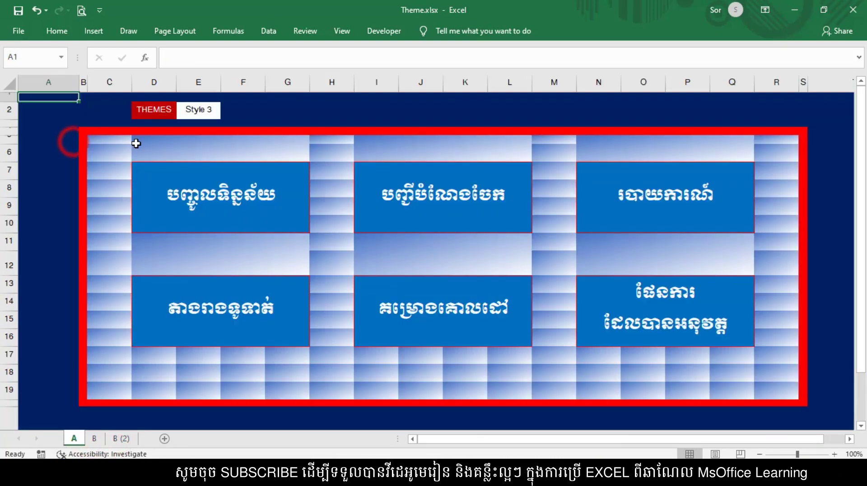
# On sheet B (2), add a thick black outline border around the whole table block C3:O15.
pyautogui.click(124, 438)
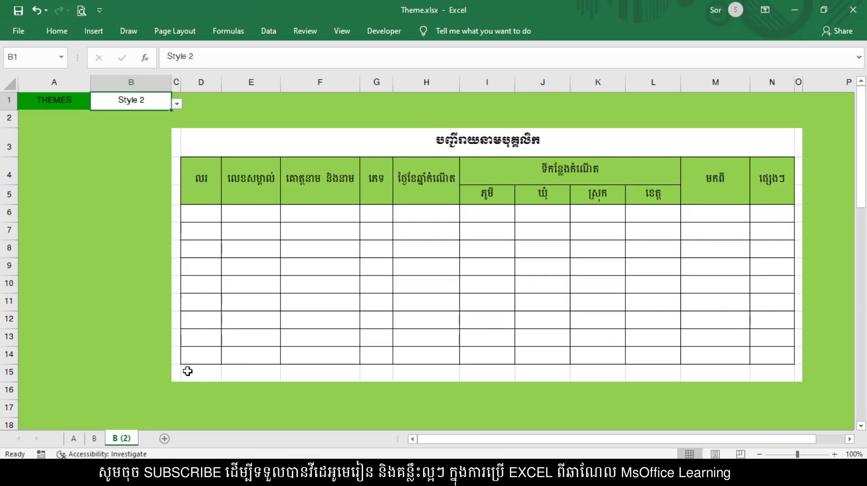
pyautogui.moveTo(176, 133); pyautogui.dragTo(798, 377)
pyautogui.rightClick(777, 374)
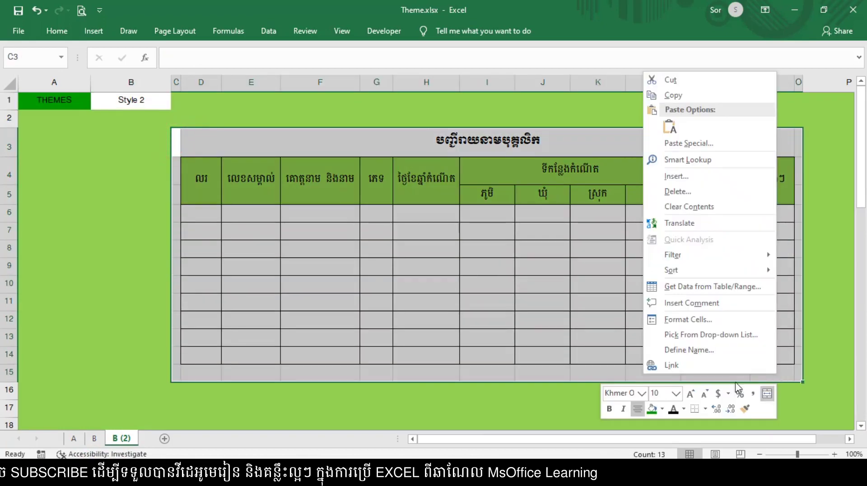
pyautogui.click(698, 319)
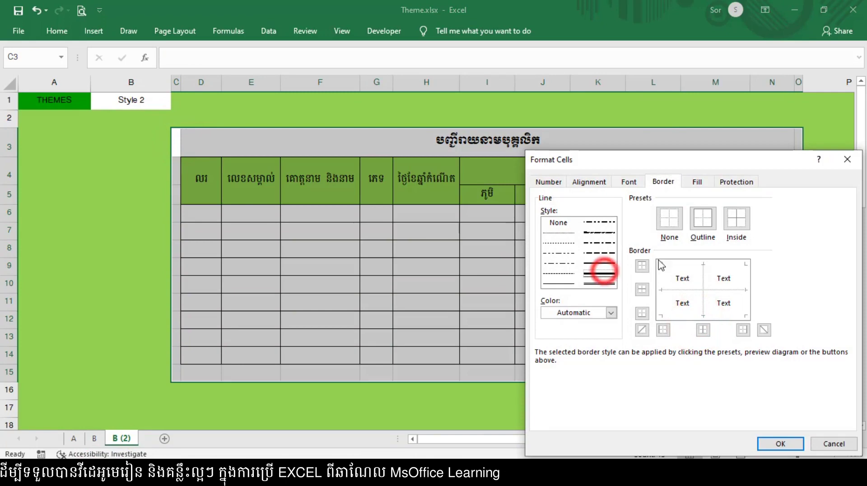
pyautogui.click(704, 226)
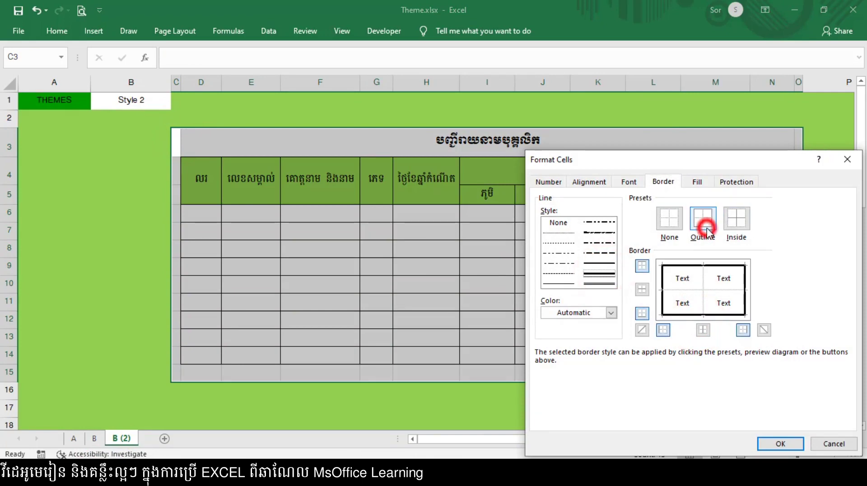
pyautogui.click(775, 442)
pyautogui.click(136, 280)
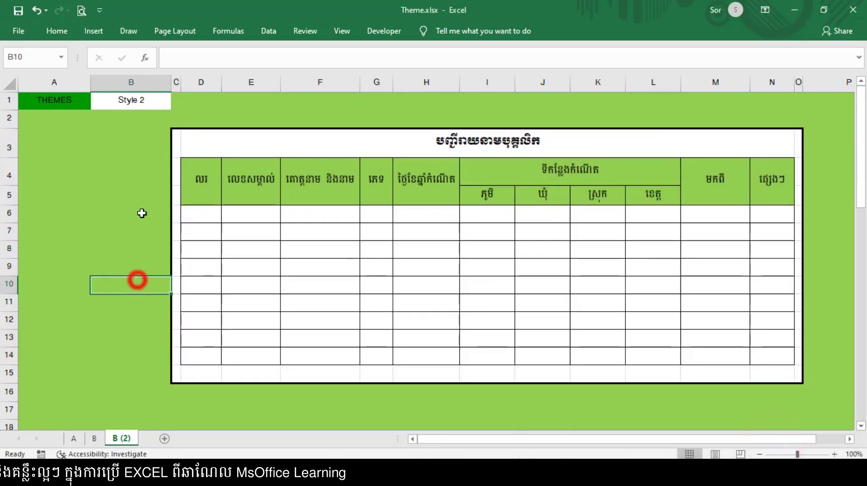
# Test the bordered table with the other themes by changing the style in B1, ending on Style 3.
pyautogui.click(139, 101)
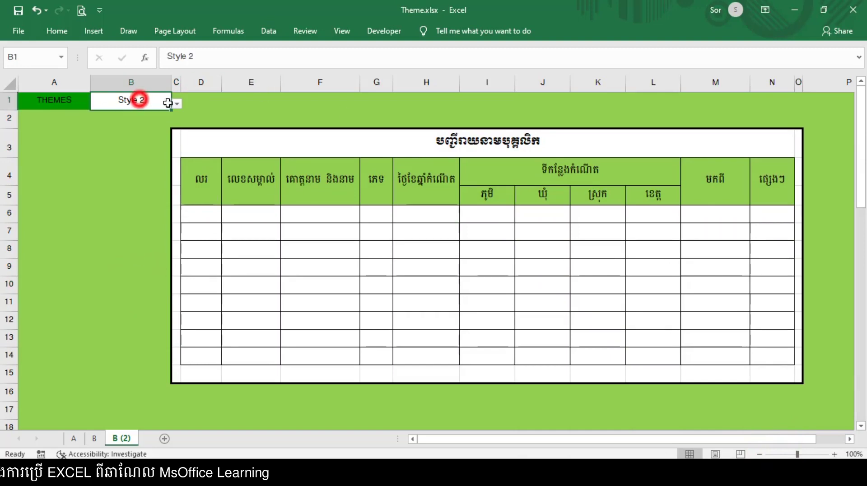
pyautogui.click(176, 104)
pyautogui.click(155, 114)
pyautogui.click(176, 103)
pyautogui.click(145, 129)
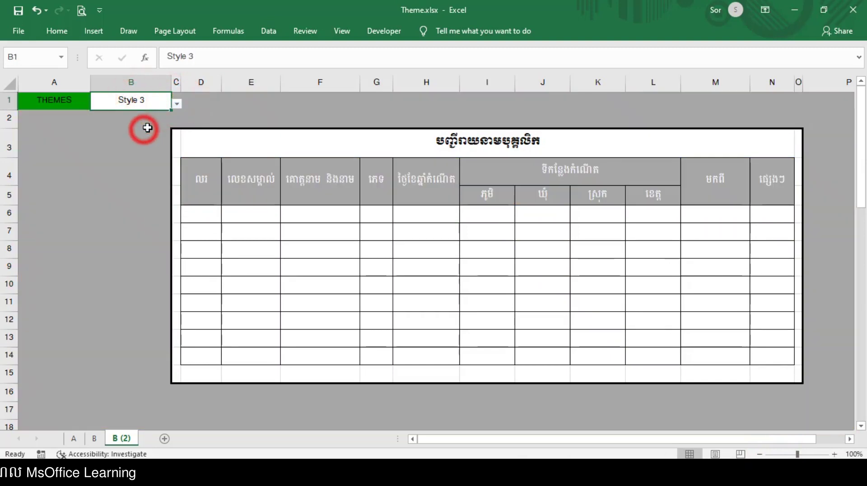
pyautogui.click(269, 168)
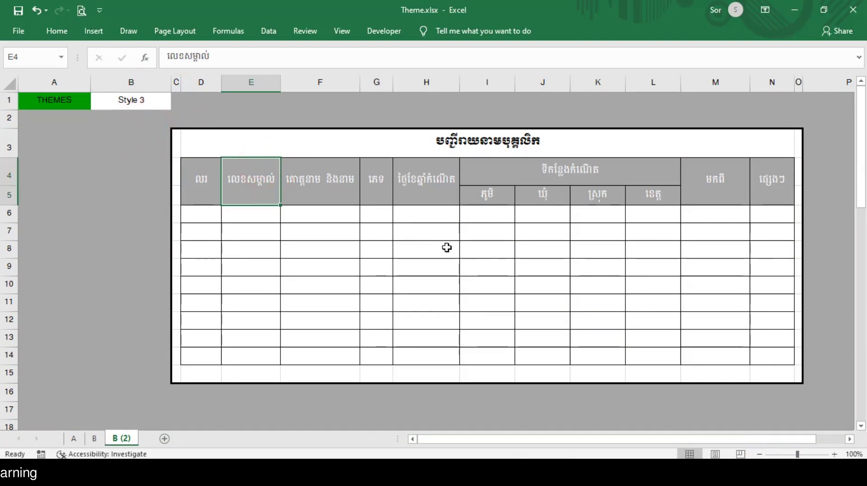